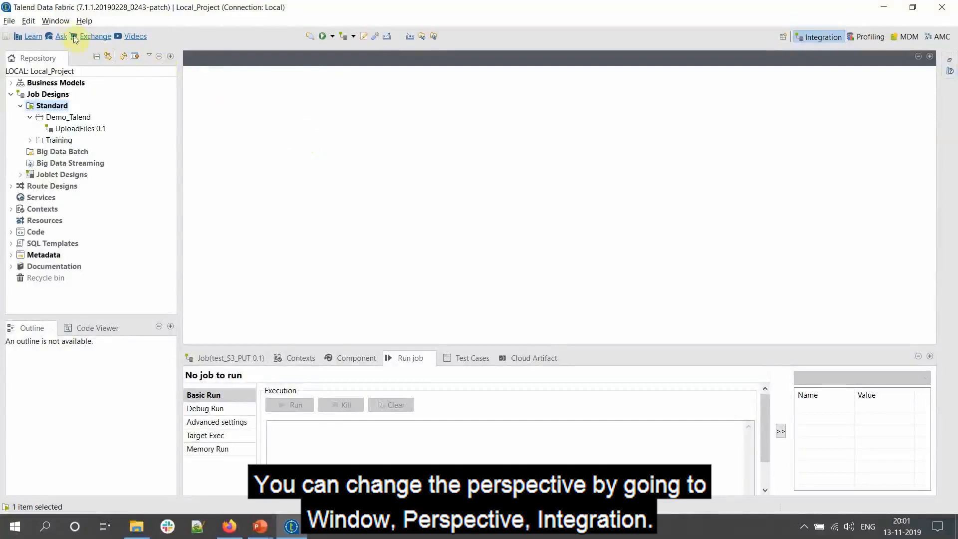
# - Switch to the Integration perspective and start a new standard job in the Demo_Talend folder
pyautogui.moveTo(74, 34)
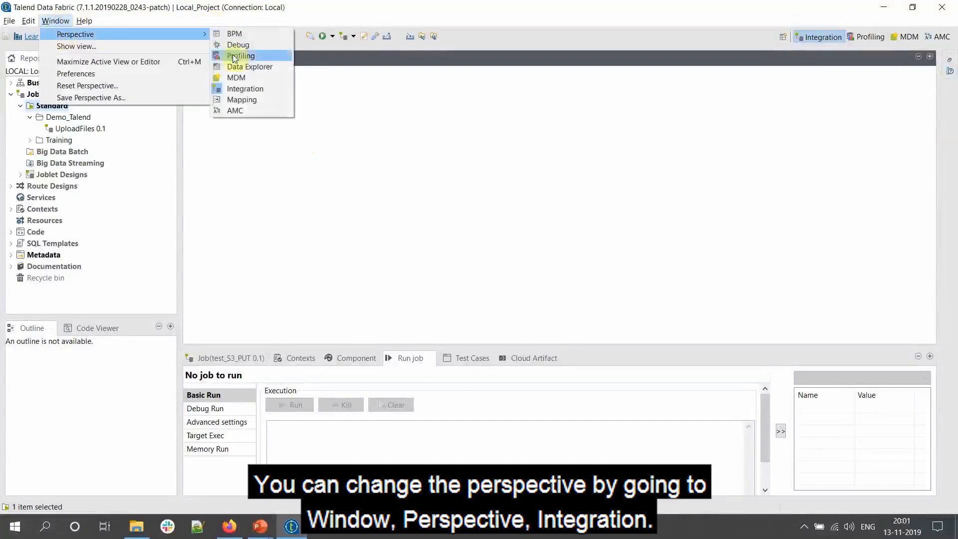
pyautogui.click(235, 88)
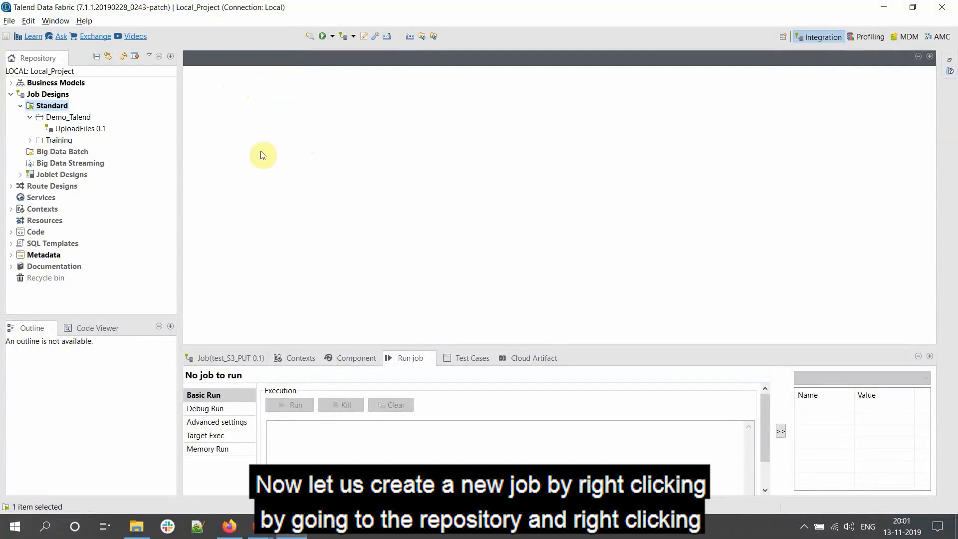
pyautogui.rightClick(79, 129)
pyautogui.click(69, 118)
pyautogui.rightClick(70, 119)
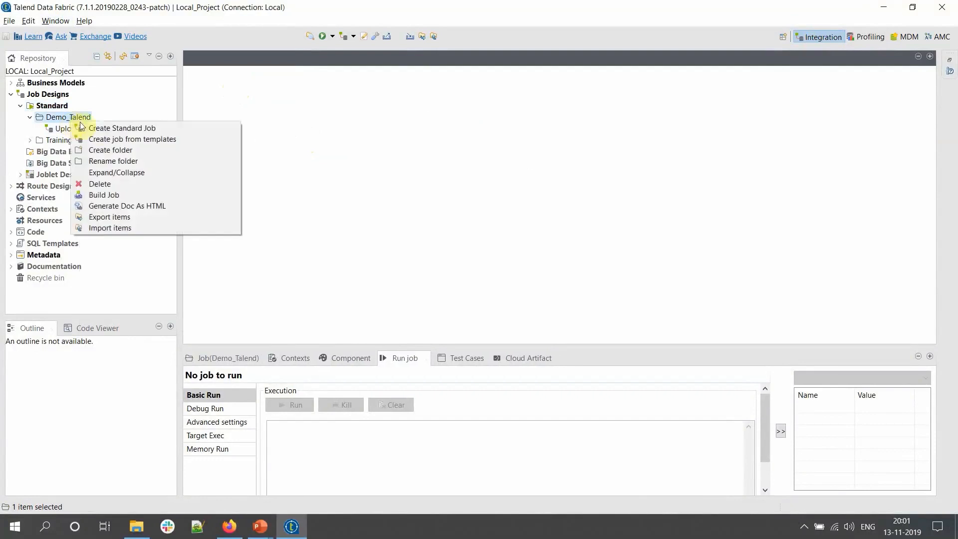
pyautogui.click(100, 127)
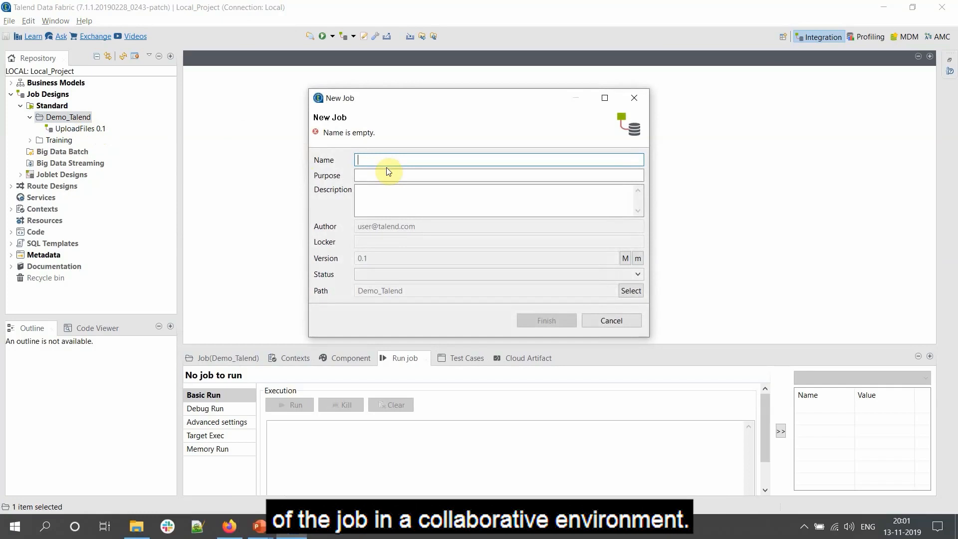
# - Enter test_S3_PUT as name, purpose and description, finish, and accept the context updates
pyautogui.write('test_S3_PUT')
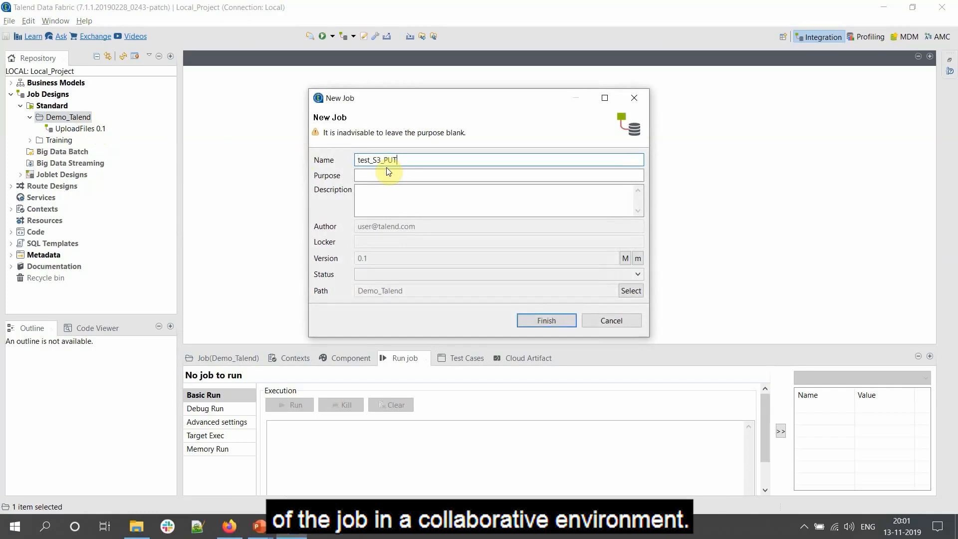
pyautogui.click(388, 175)
pyautogui.write('test_S3_PUT')
pyautogui.click(390, 197)
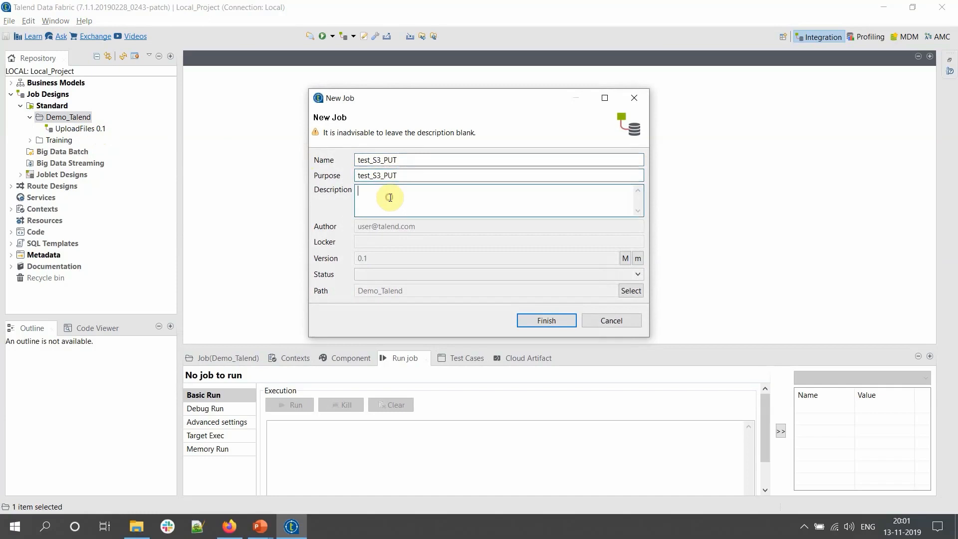
pyautogui.write('test_S3_PUT')
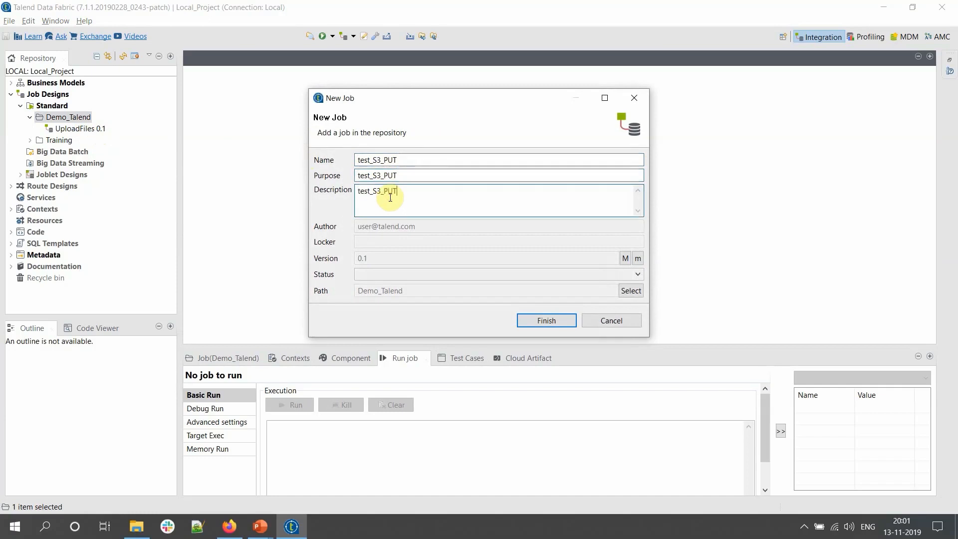
pyautogui.click(545, 320)
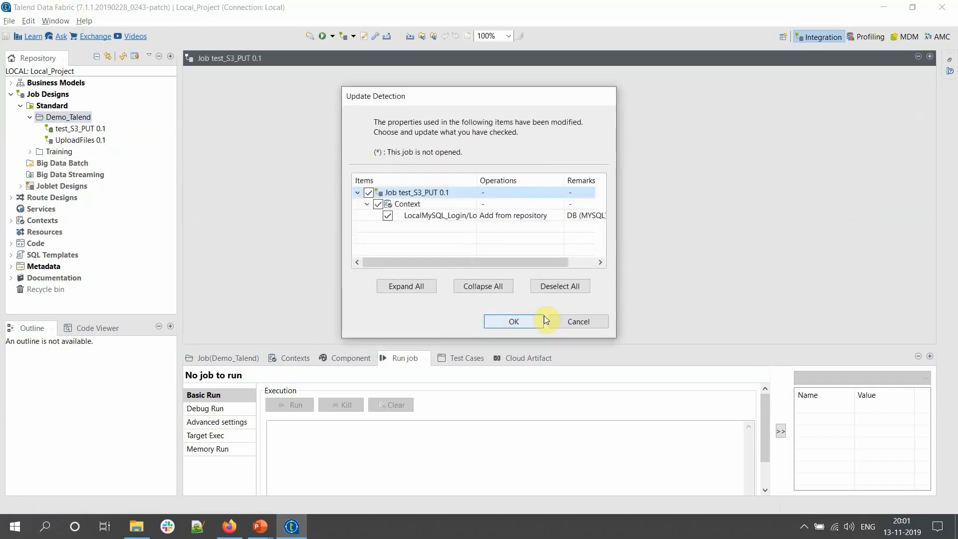
pyautogui.click(543, 318)
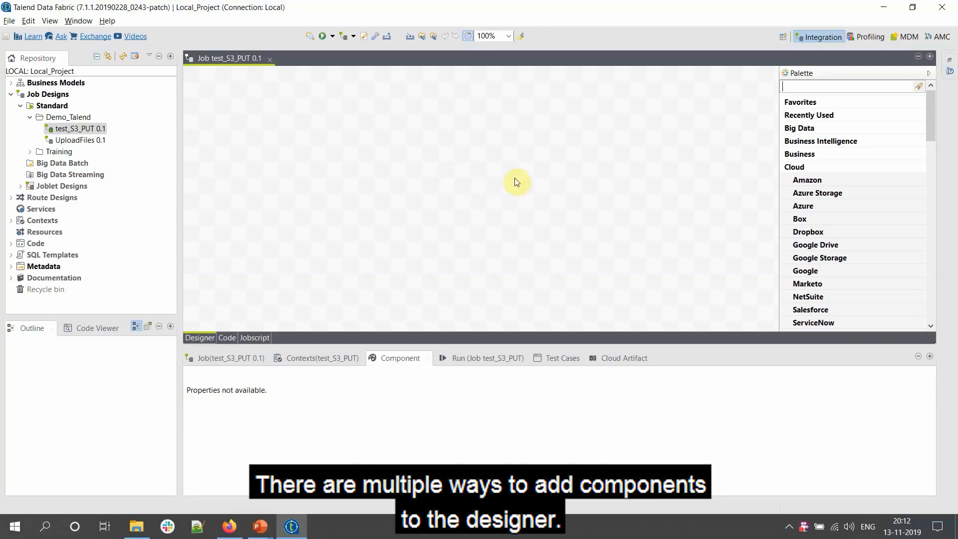
# - Filter the Palette for tRow and place tRowGenerator at the top left of the designer
pyautogui.click(863, 88)
pyautogui.write('tRpw')
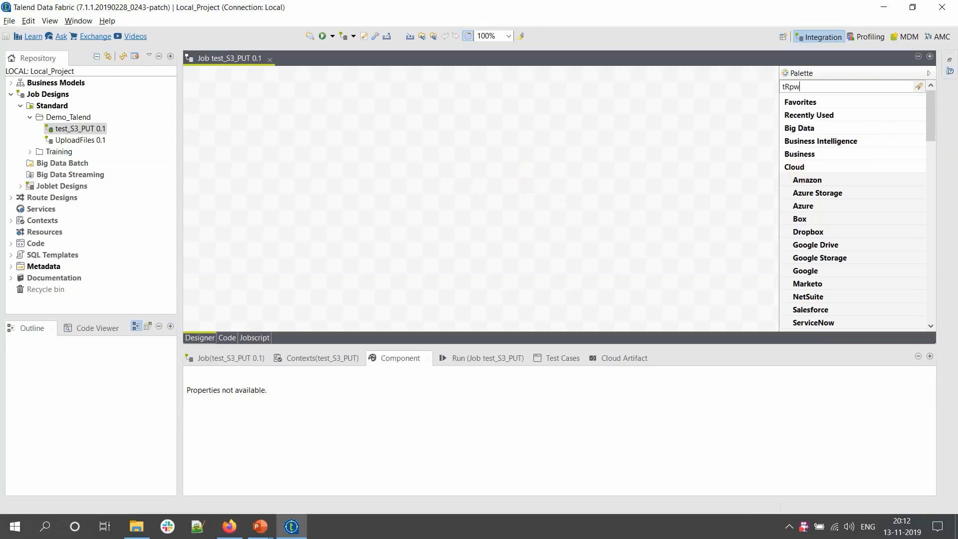
pyautogui.press('BackSpace')
pyautogui.press('BackSpace')
pyautogui.write('ow')
pyautogui.press('Return')
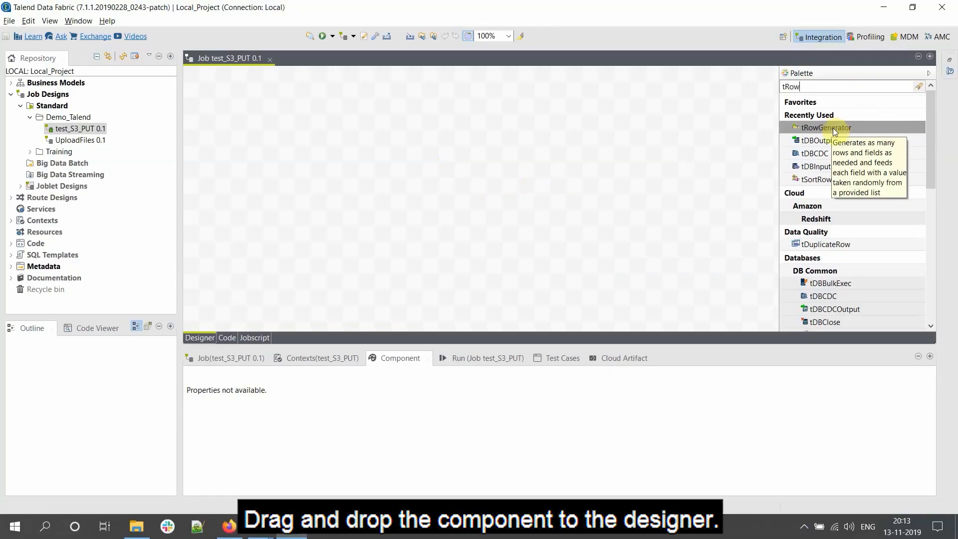
pyautogui.moveTo(834, 131); pyautogui.dragTo(258, 122)
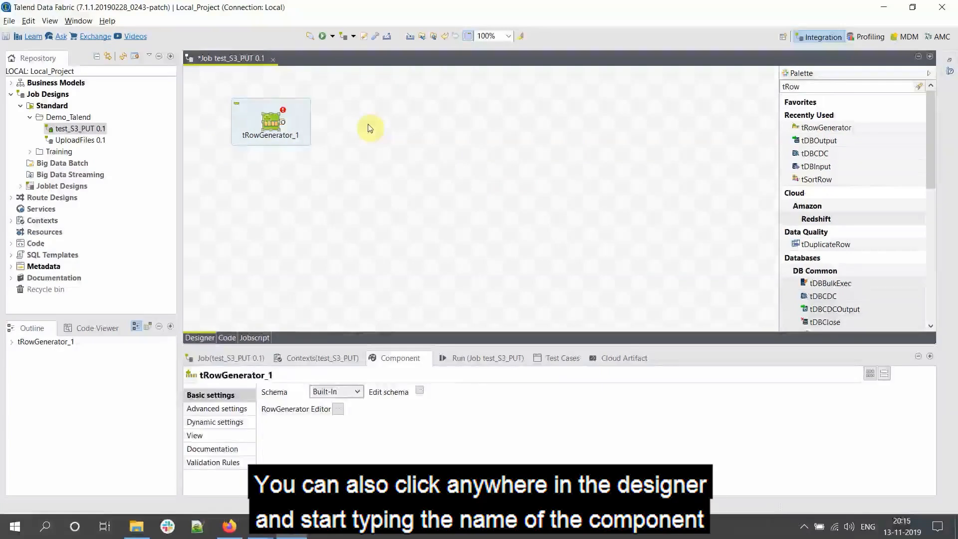
# - Open the row editor of tRowGenerator_1
pyautogui.click(368, 128)
pyautogui.write('trow')
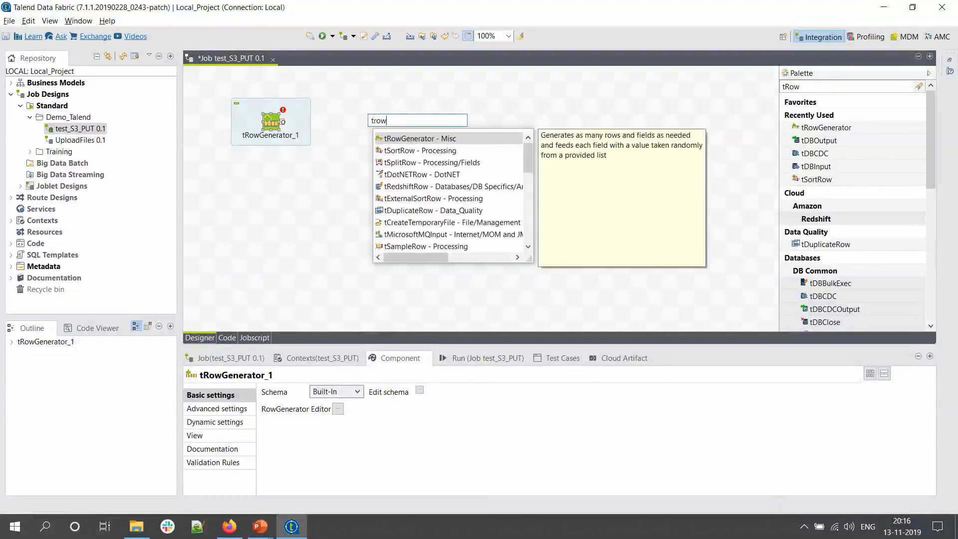
pyautogui.press('Escape')
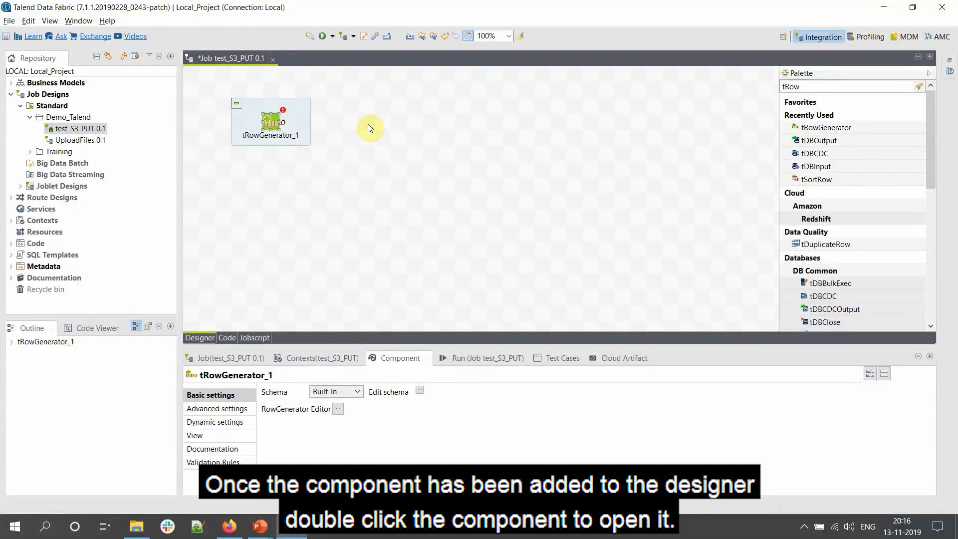
pyautogui.click(270, 127)
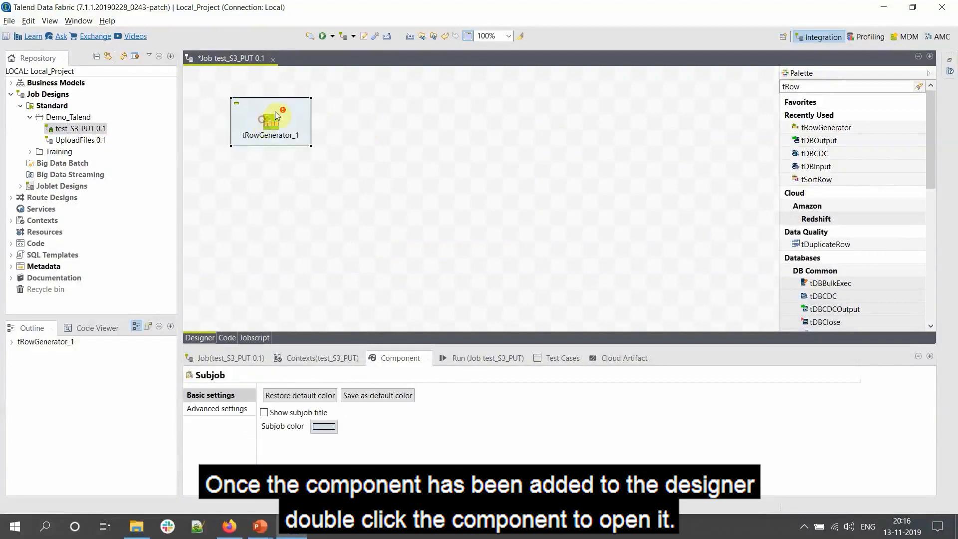
pyautogui.doubleClick(270, 128)
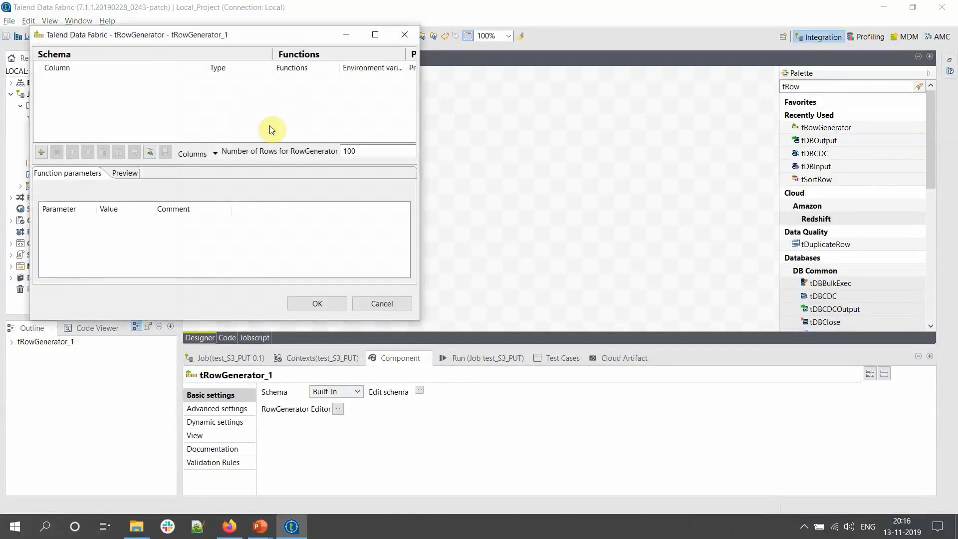
# - Maximize the RowGenerator editor and add five new schema columns
pyautogui.click(382, 35)
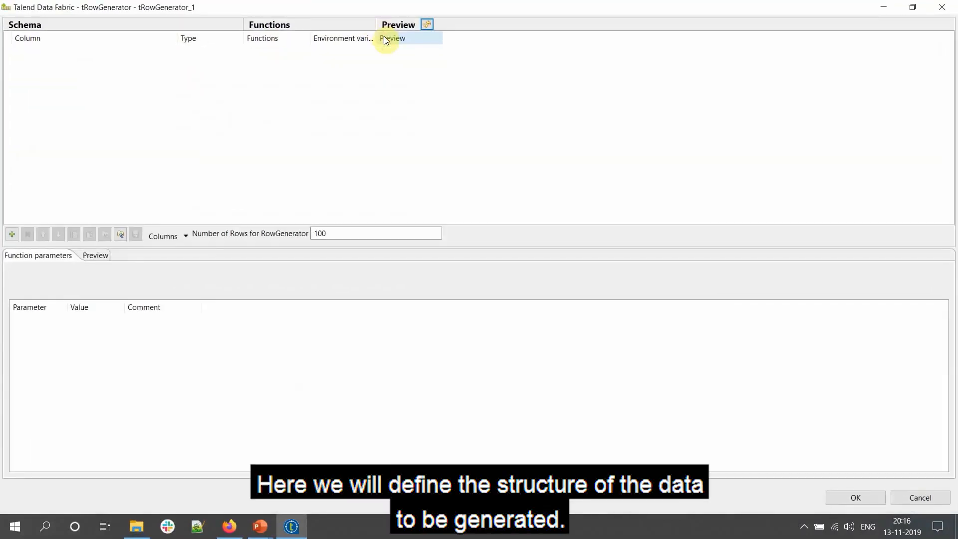
pyautogui.click(14, 234)
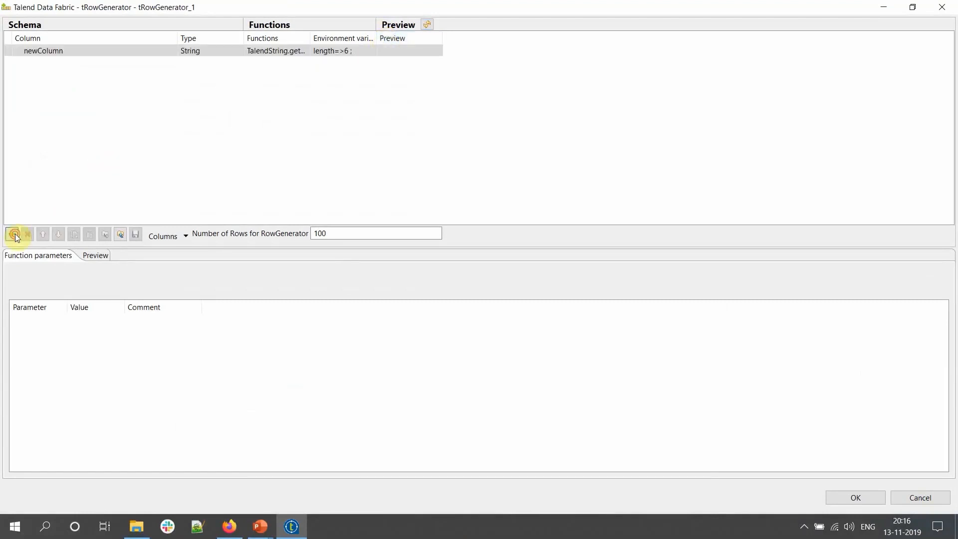
pyautogui.tripleClick(13, 234)
pyautogui.click(14, 234)
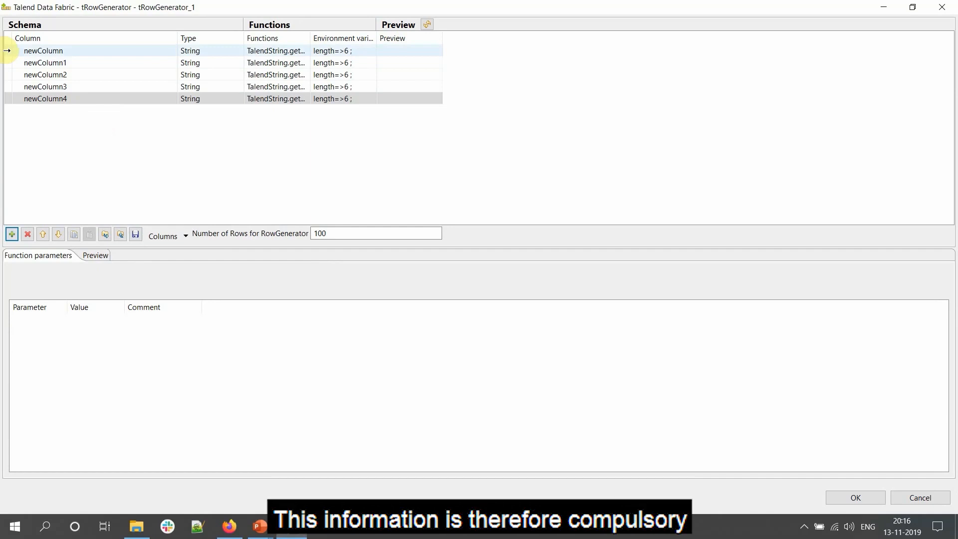
# - Rename the columns to SrNo, FirstName, LastName and Salary, and delete the extra newColumn4
pyautogui.click(40, 49)
pyautogui.click(40, 50)
pyautogui.write('SrNo')
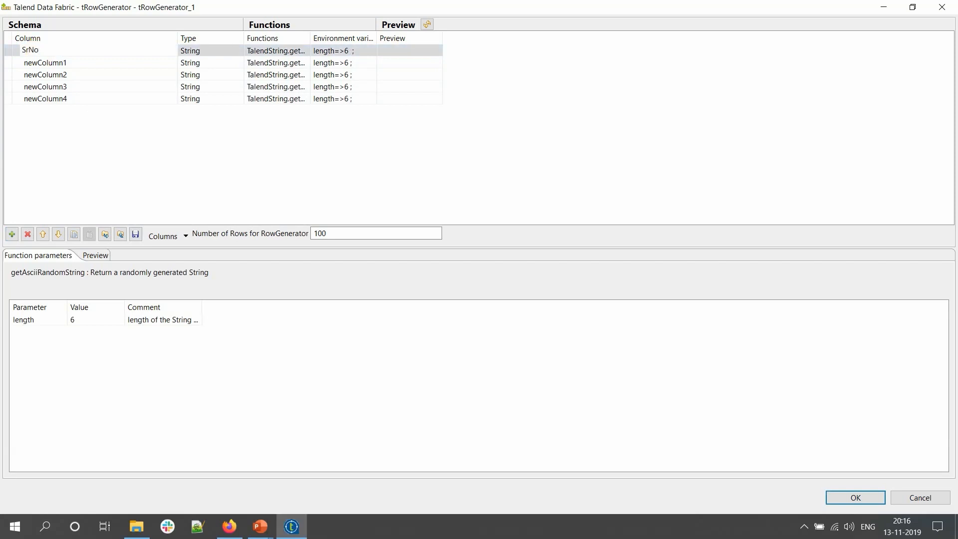
pyautogui.click(44, 62)
pyautogui.click(44, 62)
pyautogui.write('Fir')
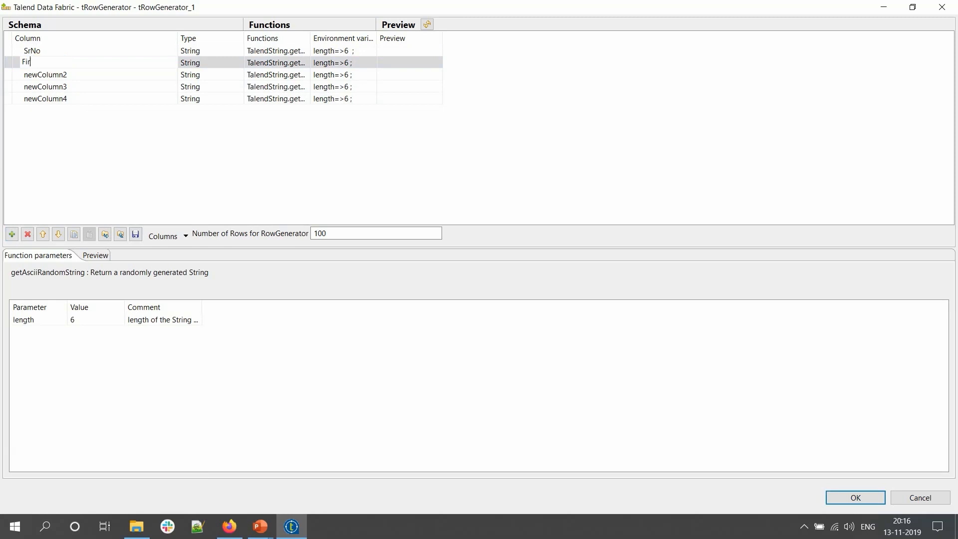
pyautogui.write('stName')
pyautogui.click(42, 75)
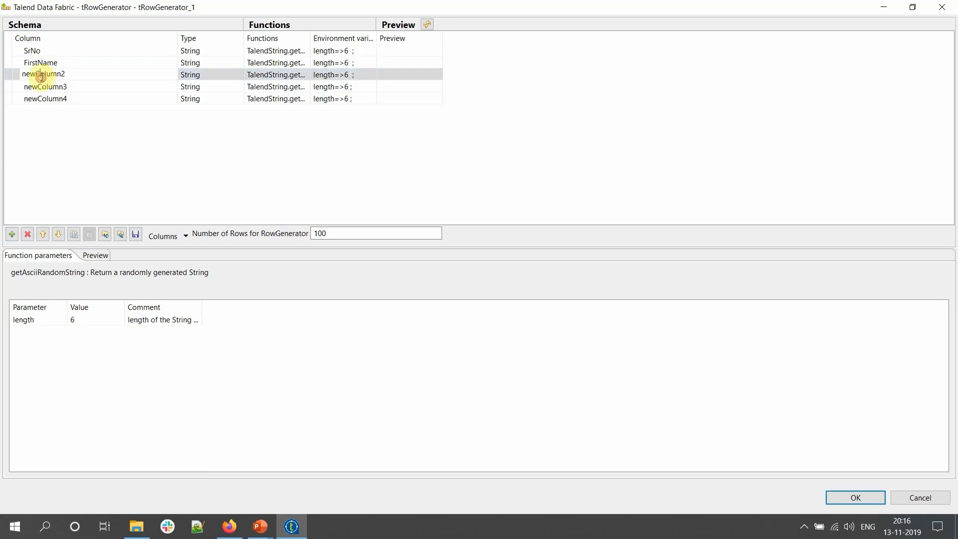
pyautogui.click(42, 75)
pyautogui.write('LastName')
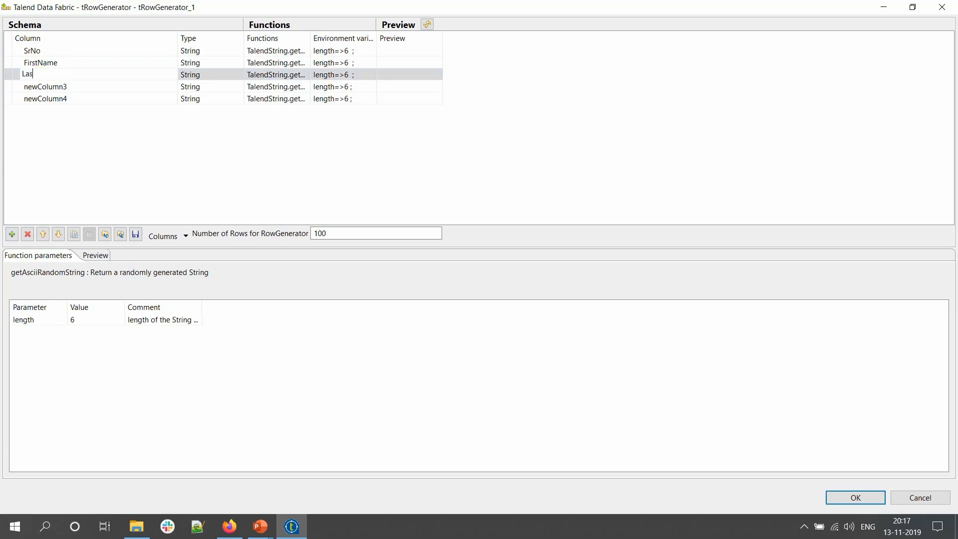
pyautogui.doubleClick(34, 88)
pyautogui.write('Salary')
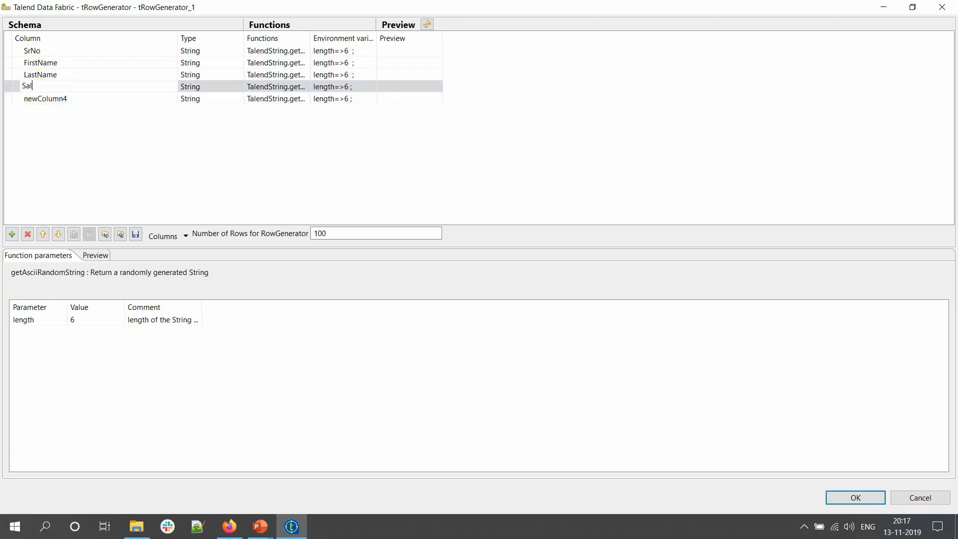
pyautogui.click(22, 100)
pyautogui.click(27, 234)
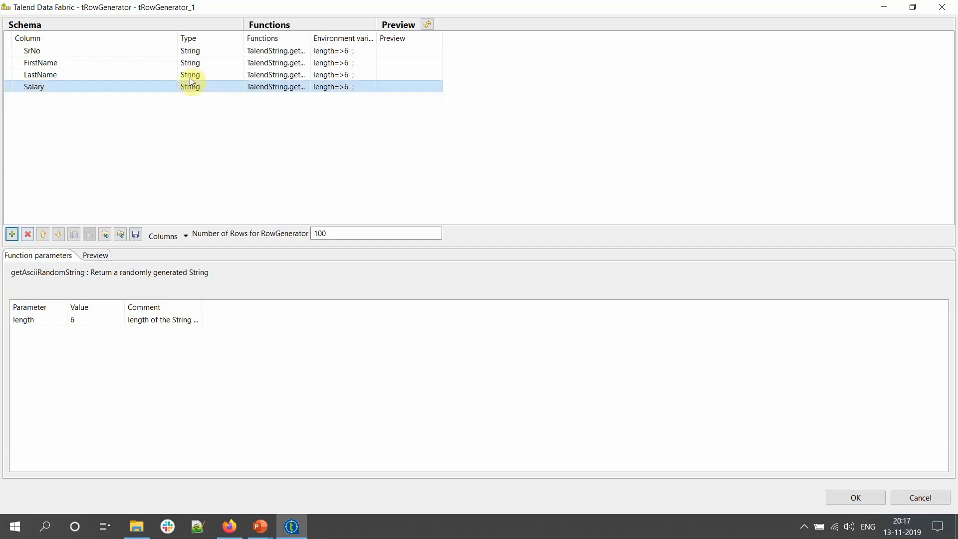
# - Change the SrNo and Salary column types to Integer
pyautogui.click(214, 50)
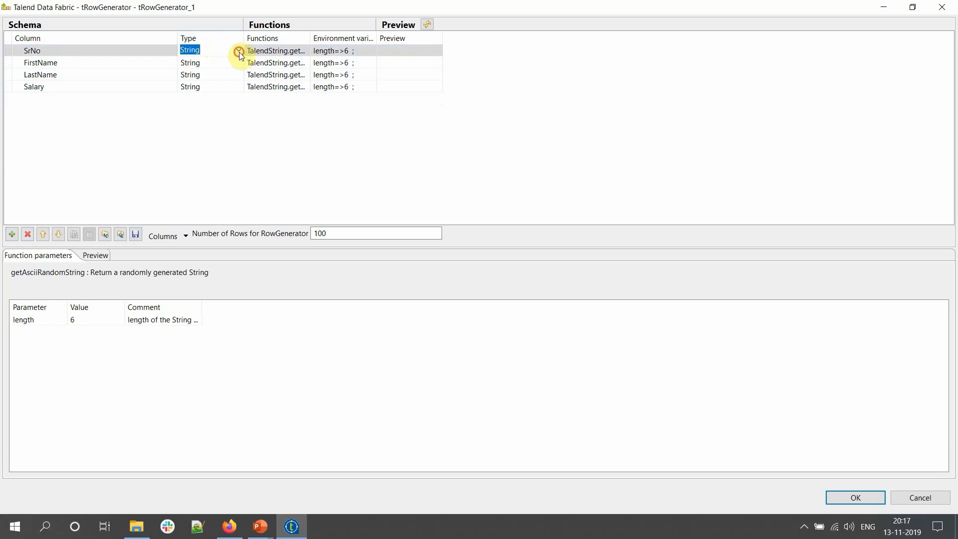
pyautogui.click(238, 52)
pyautogui.click(193, 143)
pyautogui.click(237, 88)
pyautogui.click(238, 87)
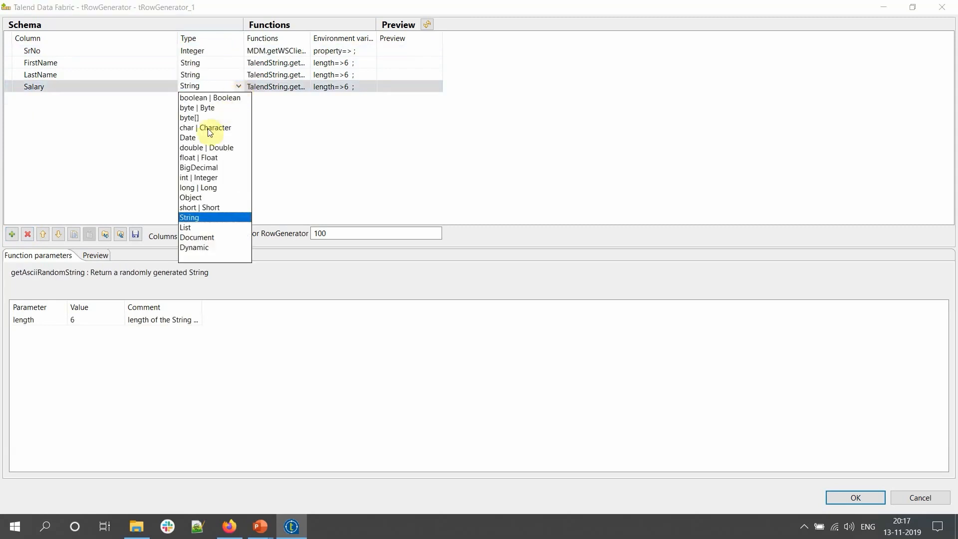
pyautogui.click(192, 178)
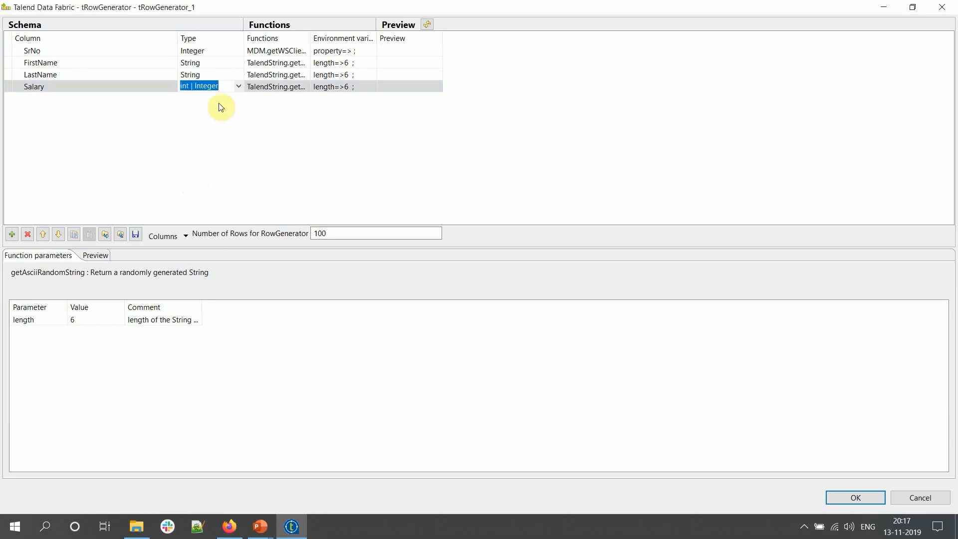
# - Generate SrNo values with the Numeric.sequence function
pyautogui.click(276, 50)
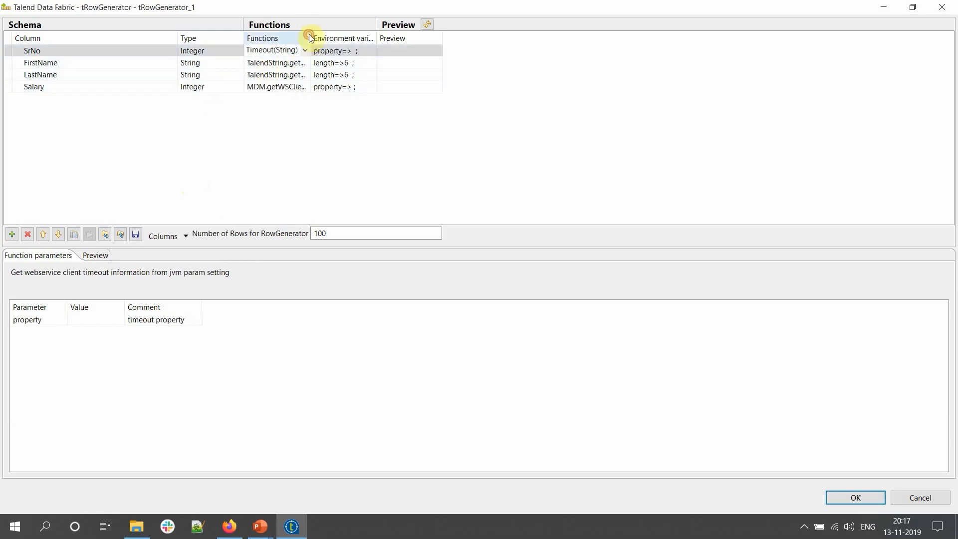
pyautogui.moveTo(309, 38); pyautogui.dragTo(381, 39)
pyautogui.click(376, 50)
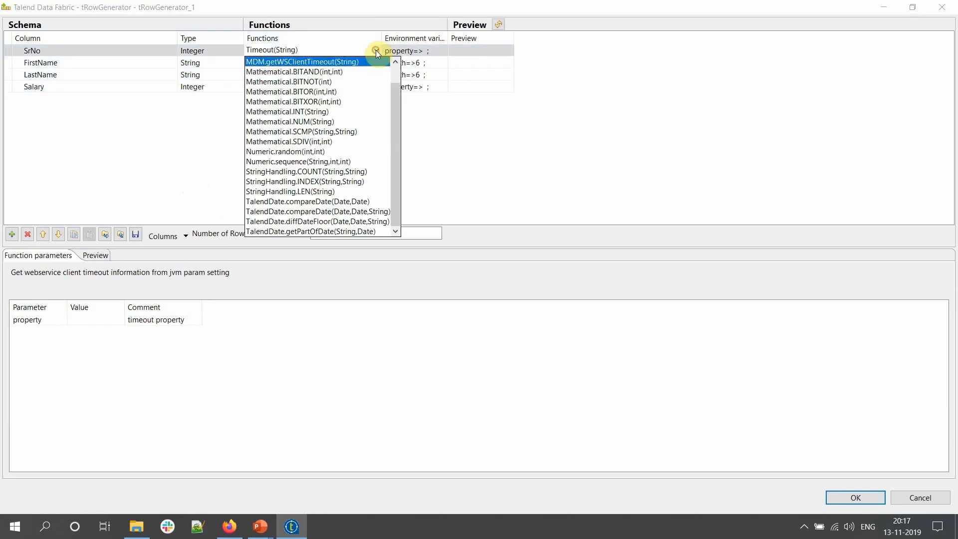
pyautogui.click(319, 161)
# - Generate Salary with Numeric.random, minimum 10000 and maximum 1000000
pyautogui.click(379, 87)
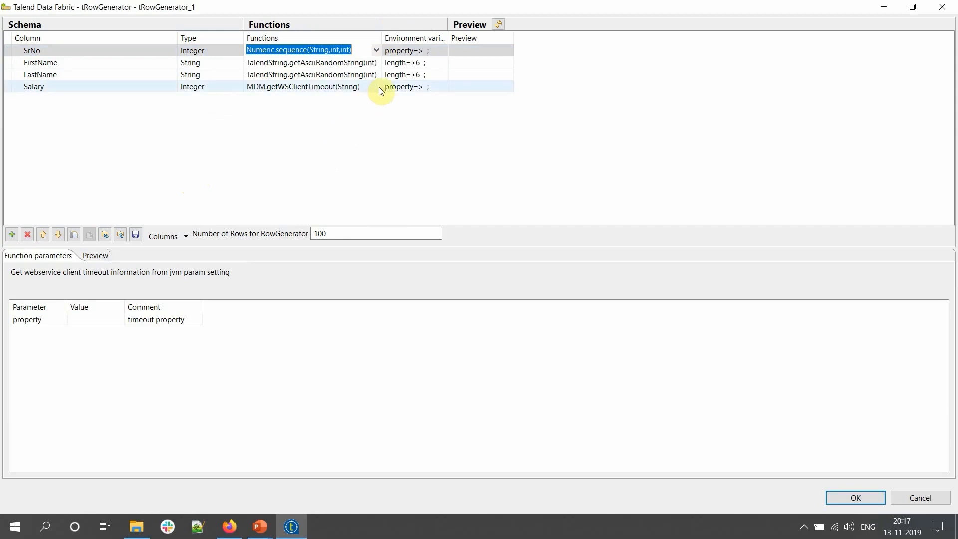
pyautogui.click(378, 87)
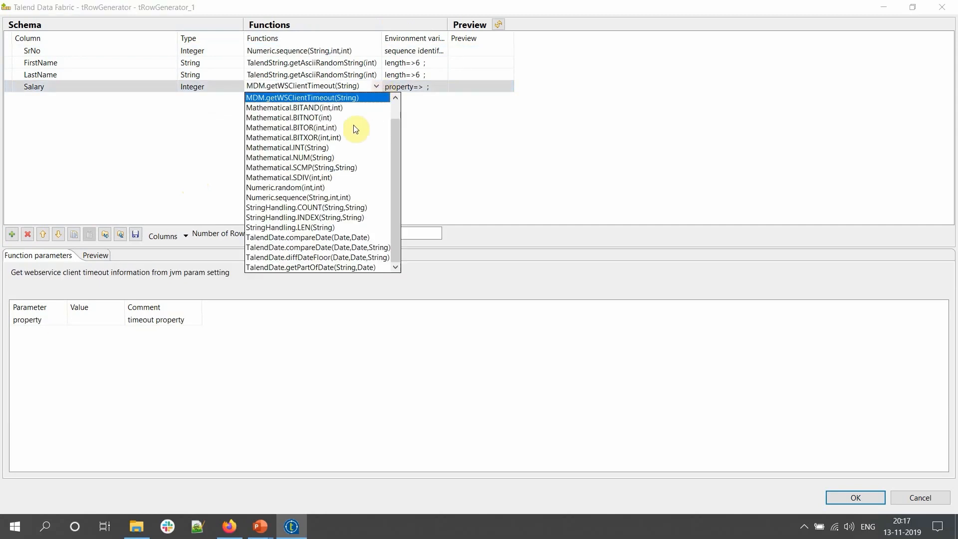
pyautogui.click(321, 190)
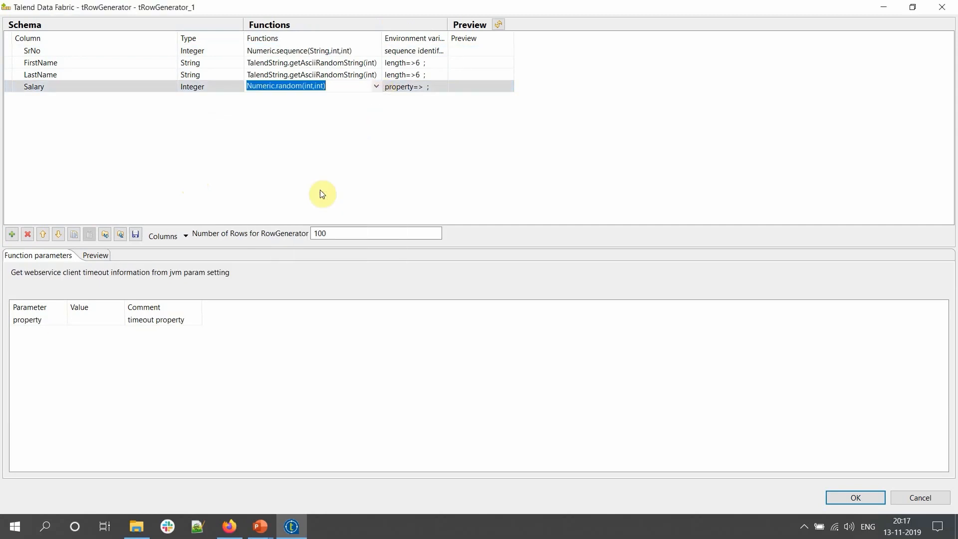
pyautogui.click(377, 86)
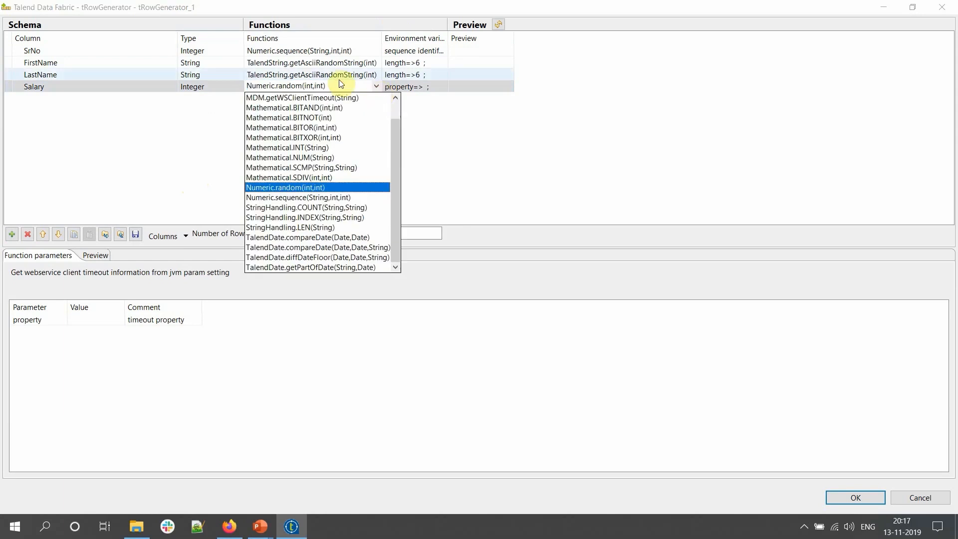
pyautogui.click(329, 188)
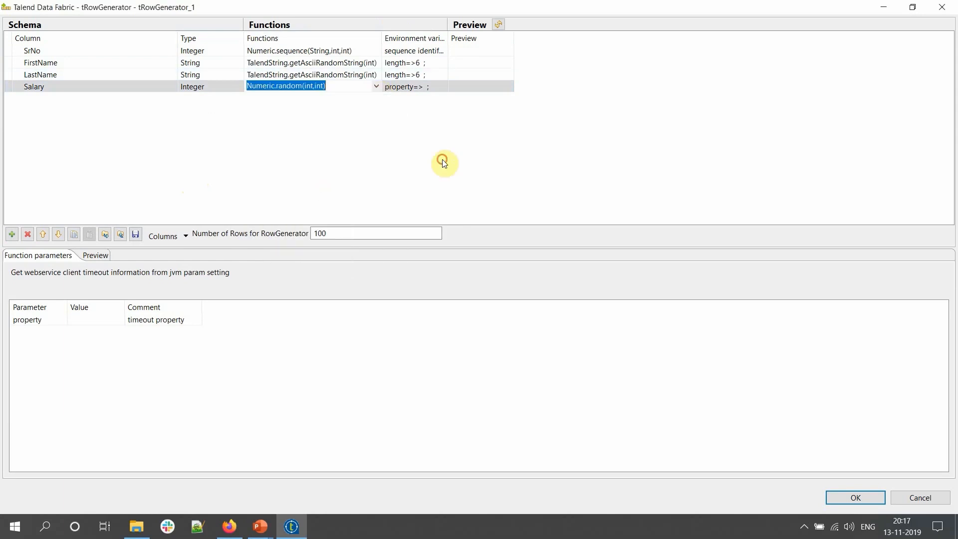
pyautogui.click(75, 318)
pyautogui.write('10000')
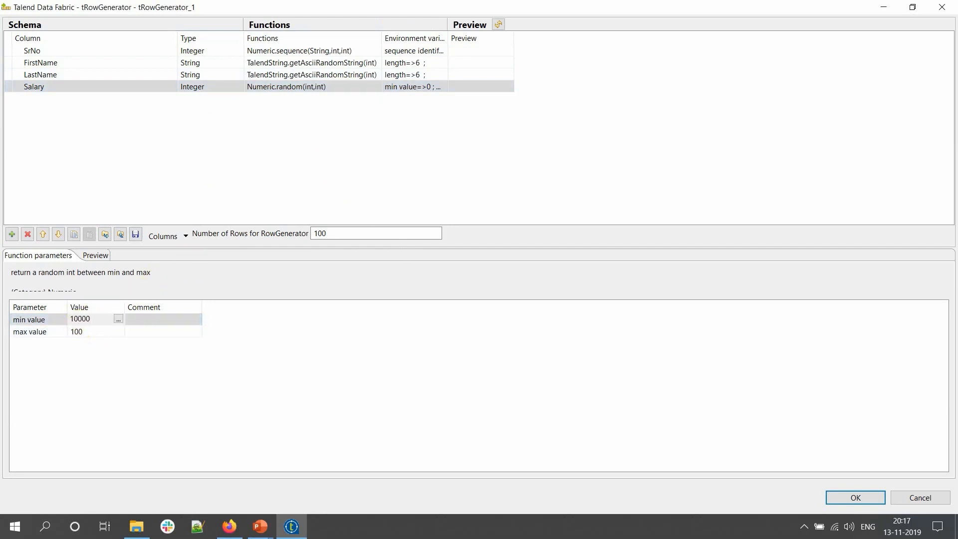
pyautogui.click(83, 331)
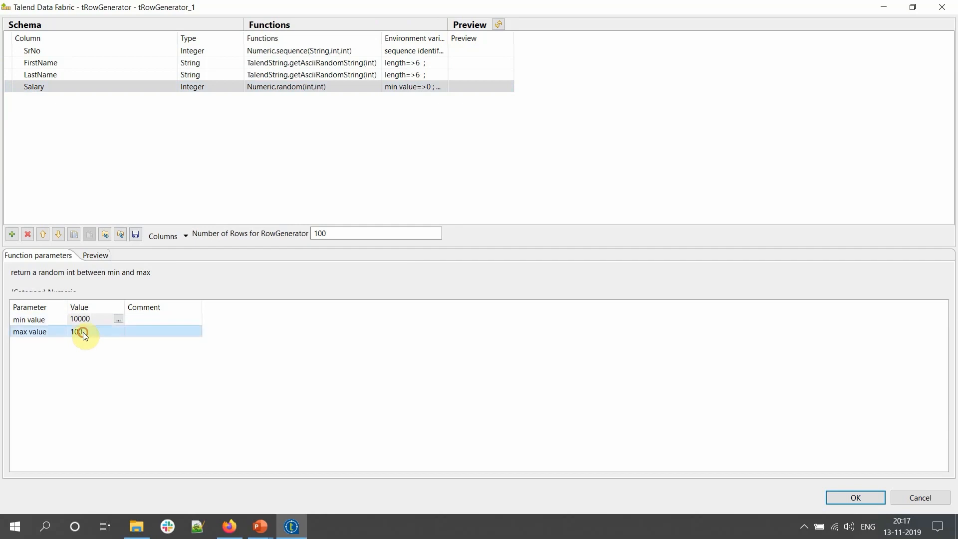
pyautogui.write('0000')
pyautogui.click(86, 335)
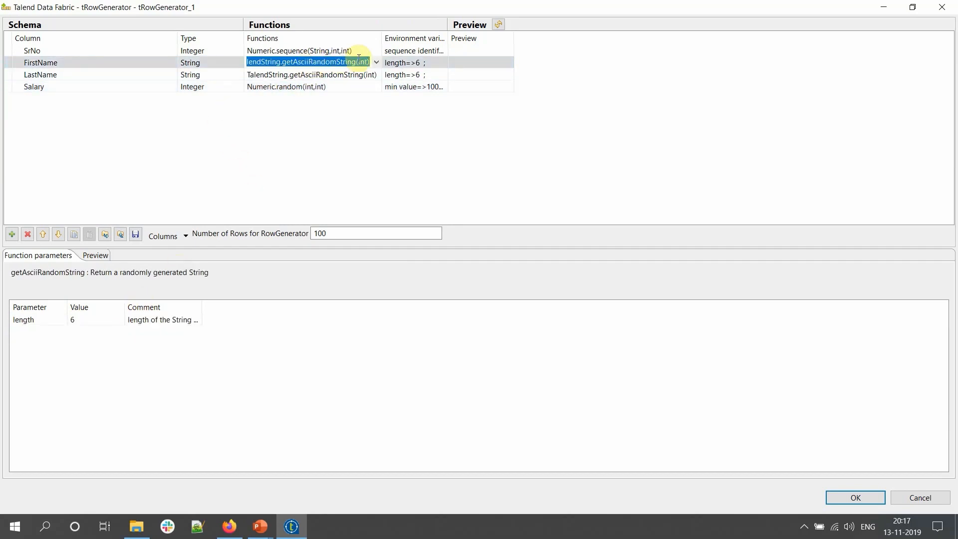
# - Assign getFirstName to FirstName and getLastName to LastName, then close the editor with OK
pyautogui.click(376, 63)
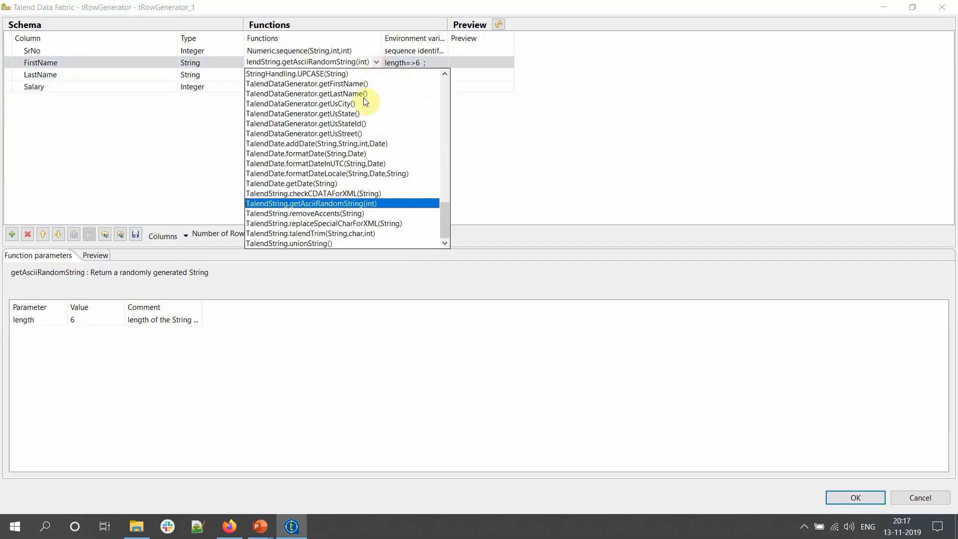
pyautogui.scroll(3, 360, 107)
pyautogui.scroll(1, 361, 109)
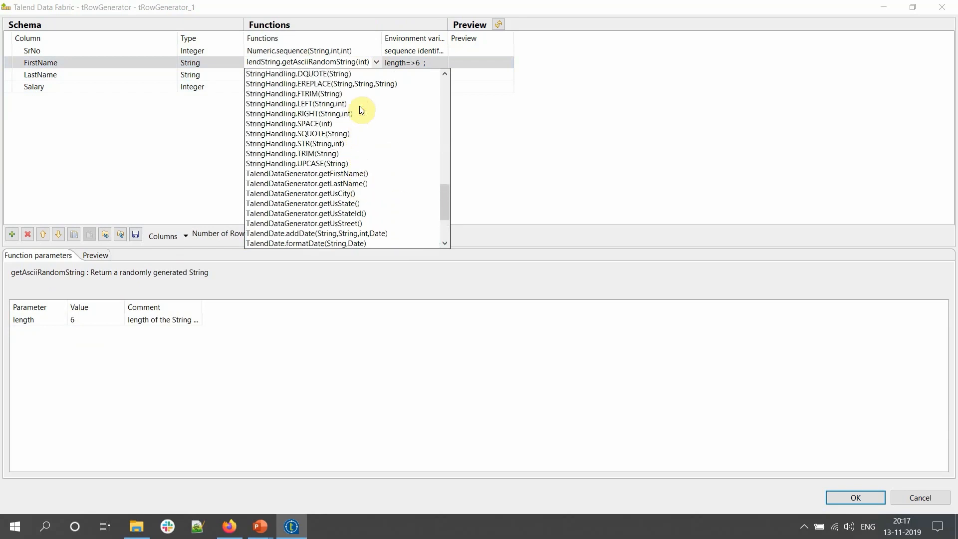
pyautogui.click(346, 172)
pyautogui.click(372, 76)
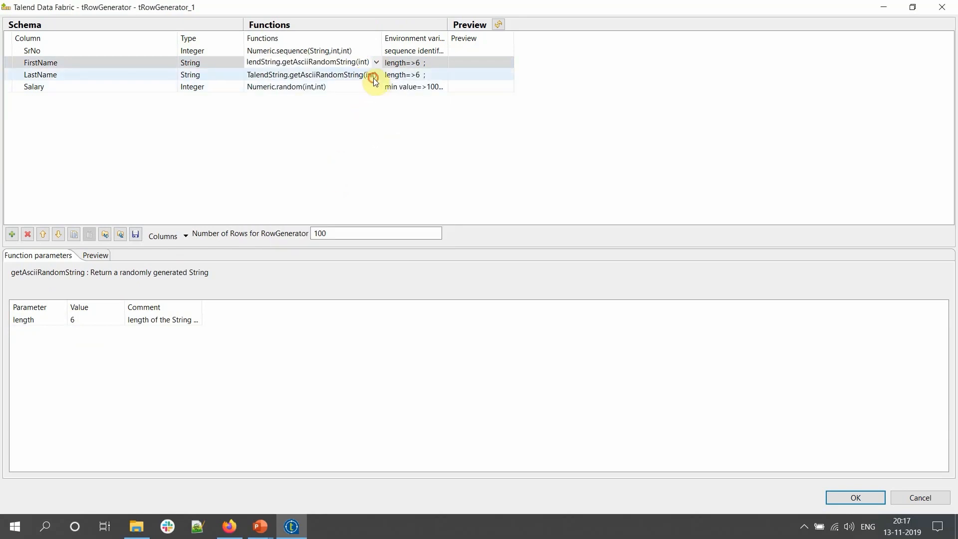
pyautogui.click(376, 75)
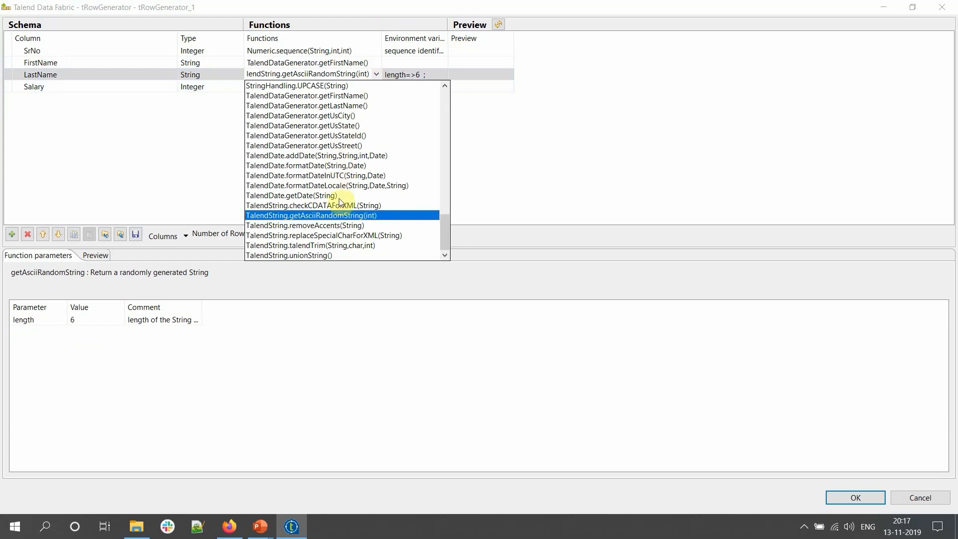
pyautogui.scroll(1, 342, 164)
pyautogui.click(343, 135)
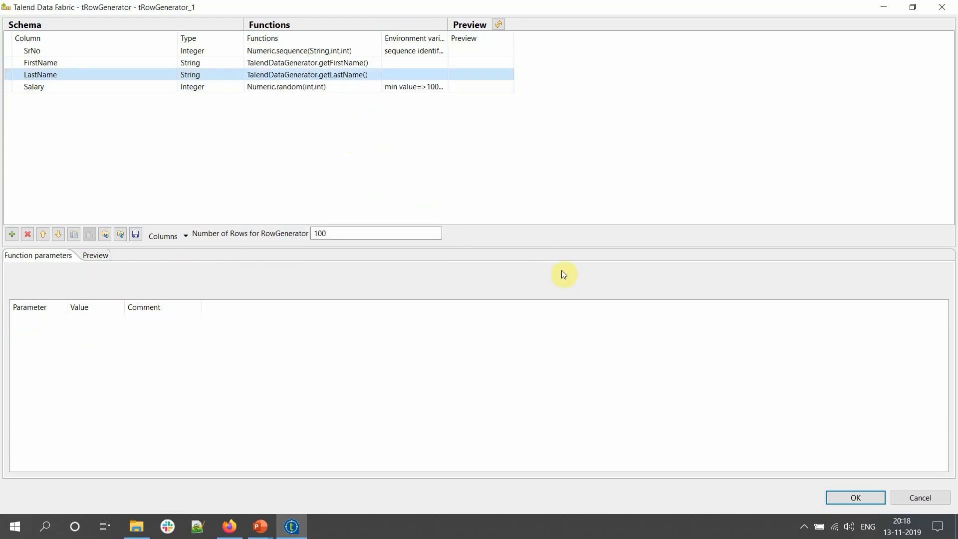
pyautogui.click(847, 496)
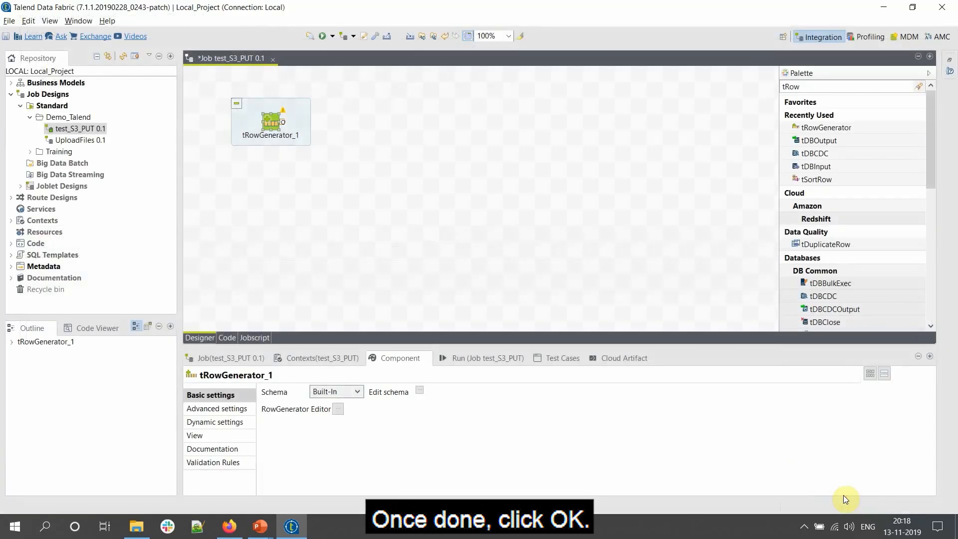
# - Add tFileOutputDelimited_1 from quick search and place it right of tRowGenerator_1
pyautogui.click(356, 136)
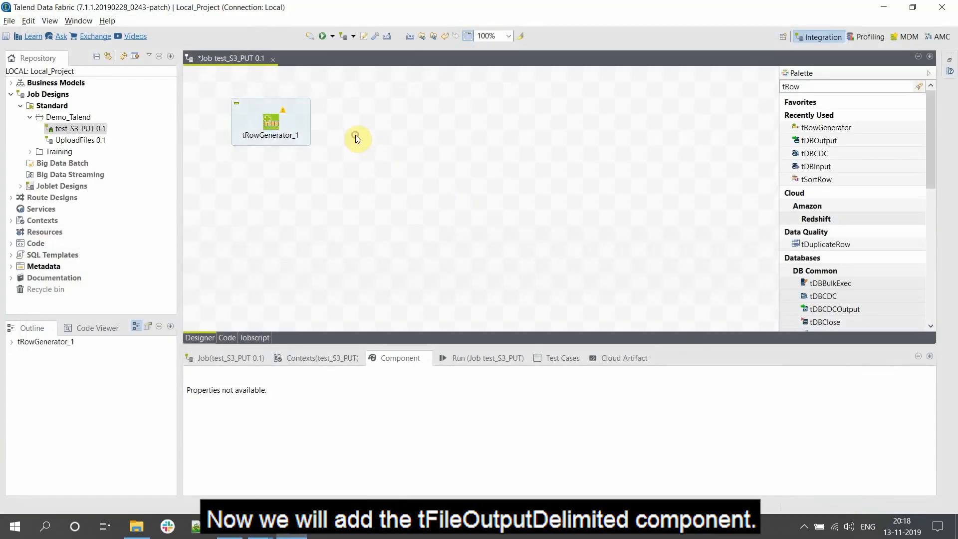
pyautogui.write('t')
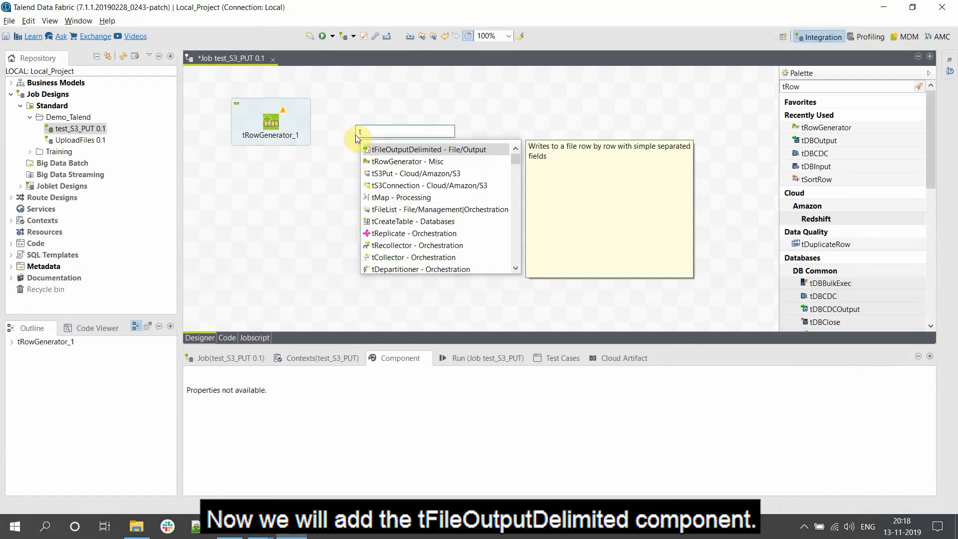
pyautogui.click(386, 149)
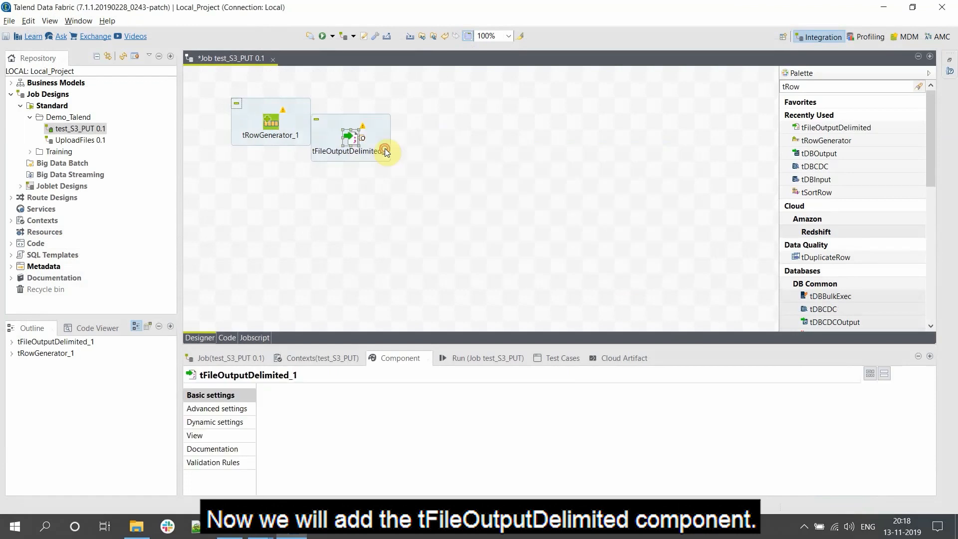
pyautogui.moveTo(351, 139); pyautogui.dragTo(413, 117)
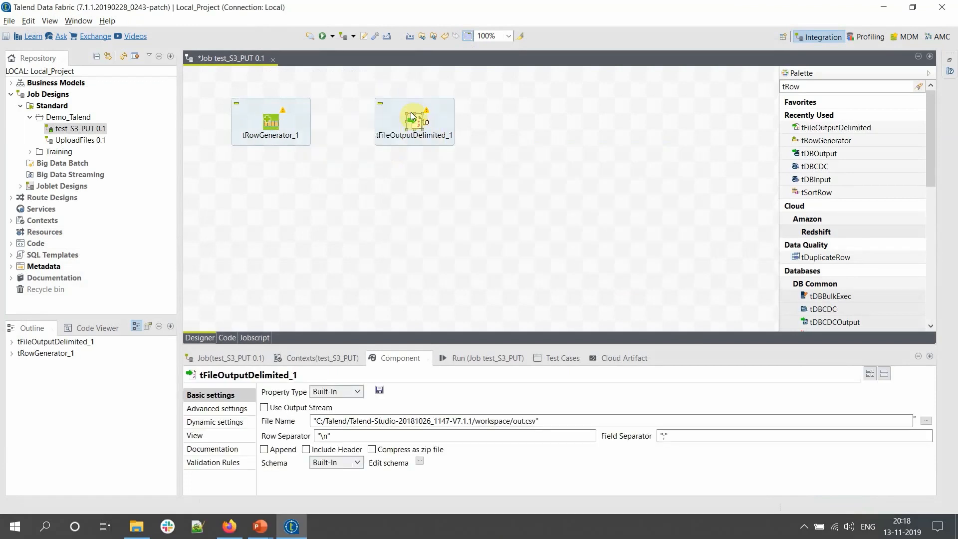
# - Connect tRowGenerator_1 to tFileOutputDelimited_1 with a Row > Main link and show its settings
pyautogui.rightClick(273, 127)
pyautogui.moveTo(288, 135)
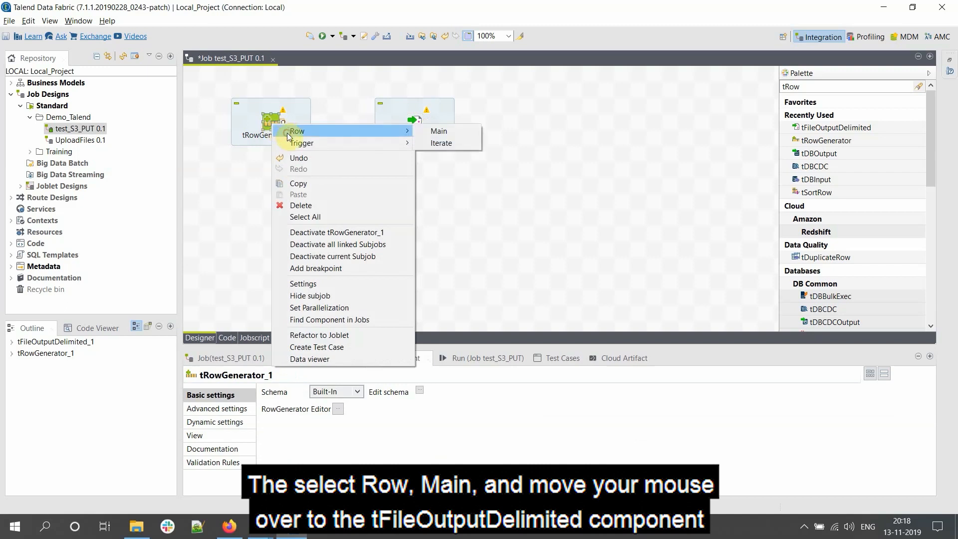
pyautogui.click(432, 131)
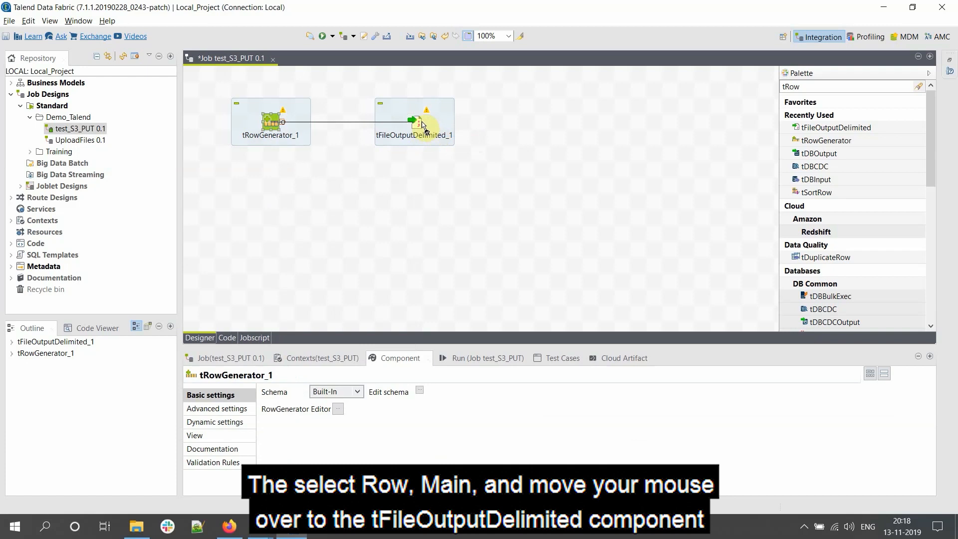
pyautogui.click(423, 125)
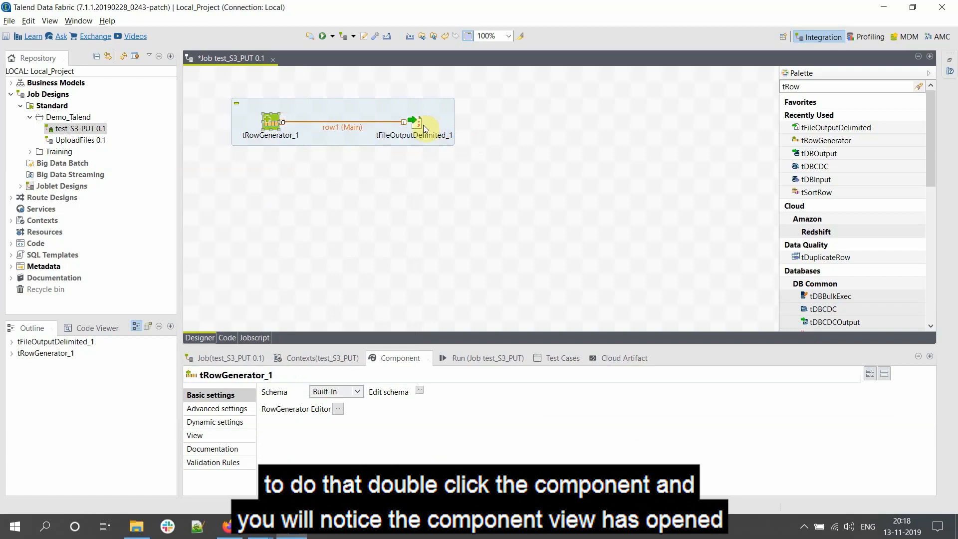
pyautogui.doubleClick(417, 124)
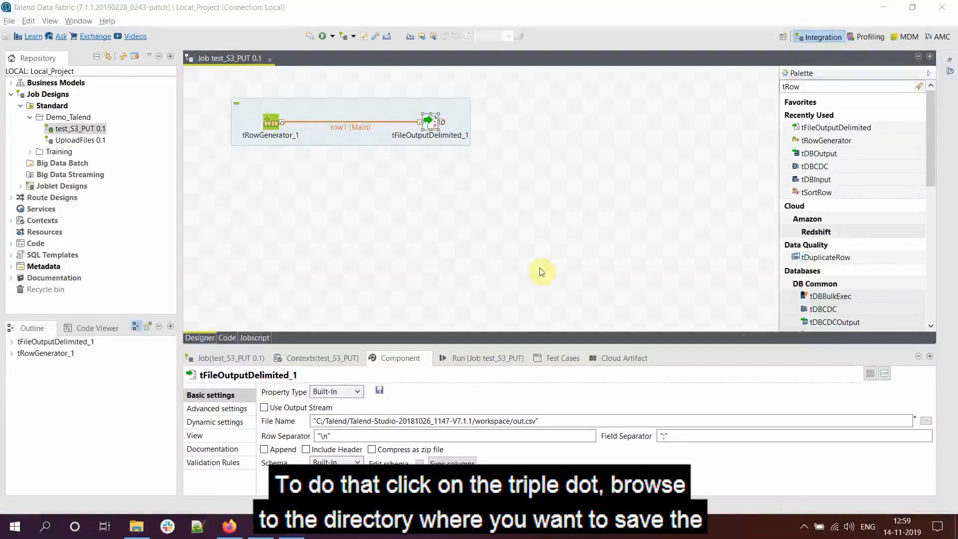
# - Set the output file to Salary.csv in Desktop > Talend_Demo > DemoFiles
pyautogui.click(926, 421)
pyautogui.scroll(3, 50, 179)
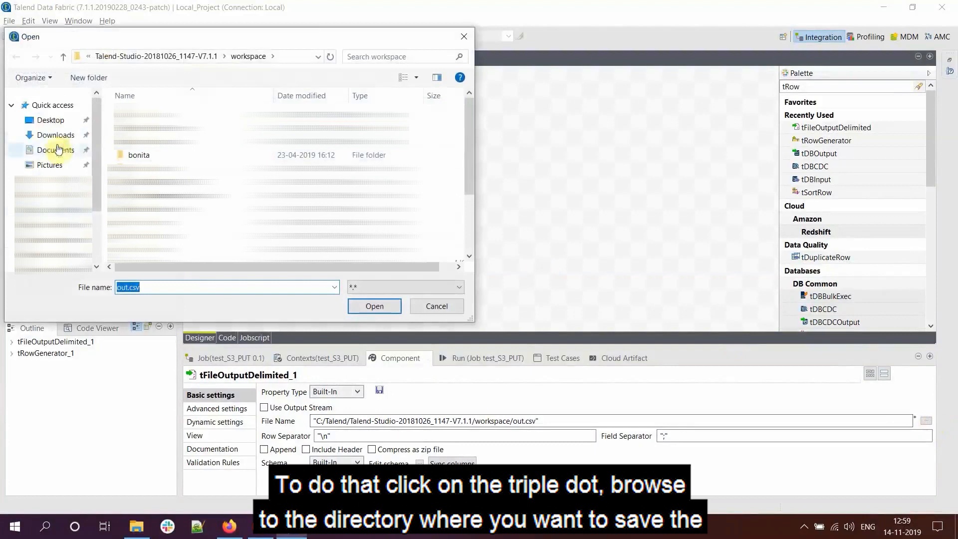
pyautogui.click(50, 120)
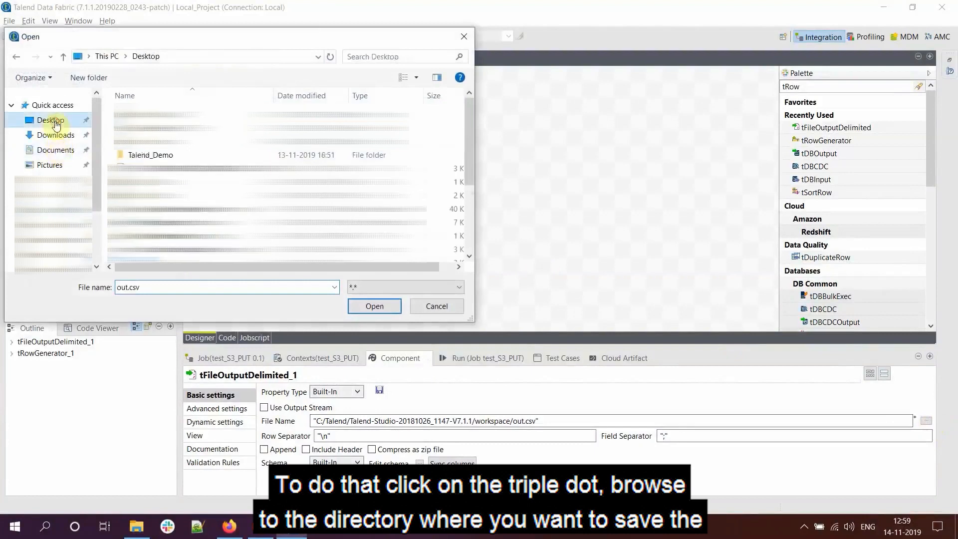
pyautogui.doubleClick(133, 154)
pyautogui.doubleClick(140, 116)
pyautogui.doubleClick(149, 287)
pyautogui.write('Sala')
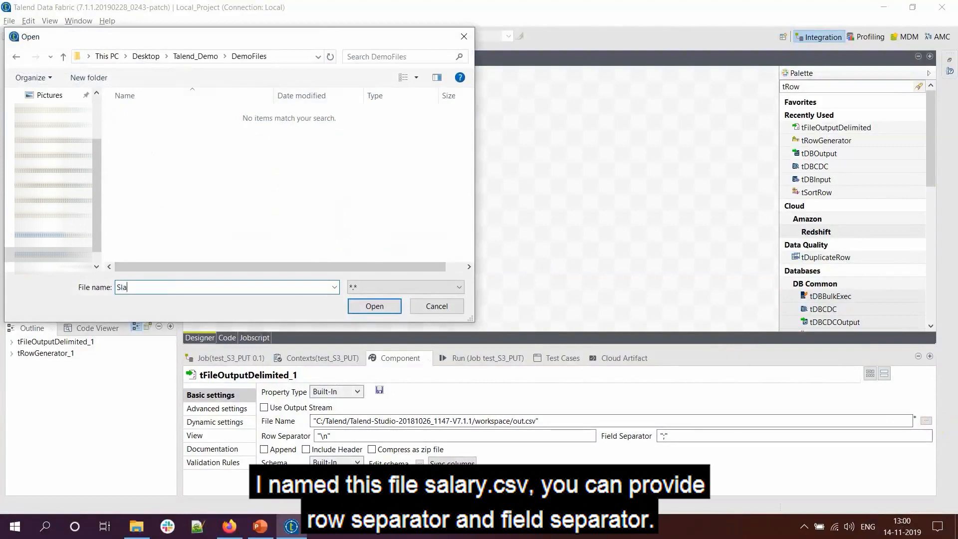
pyautogui.press('BackSpace')
pyautogui.press('BackSpace')
pyautogui.press('BackSpace')
pyautogui.write('alary/c+')
pyautogui.press('BackSpace')
pyautogui.press('BackSpace')
pyautogui.press('BackSpace')
pyautogui.write('.csv')
pyautogui.click(365, 302)
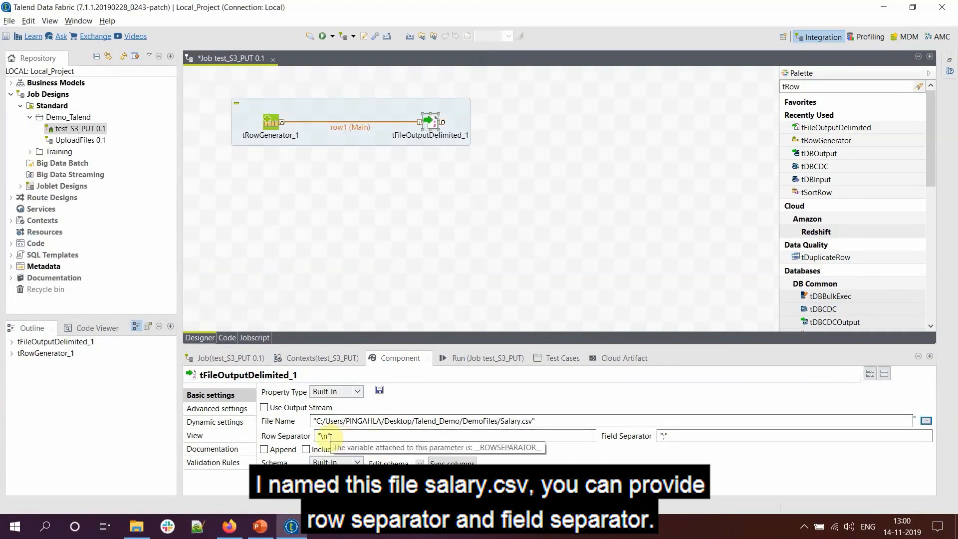
# - Change the field separator from semicolon to comma and save the job
pyautogui.click(664, 436)
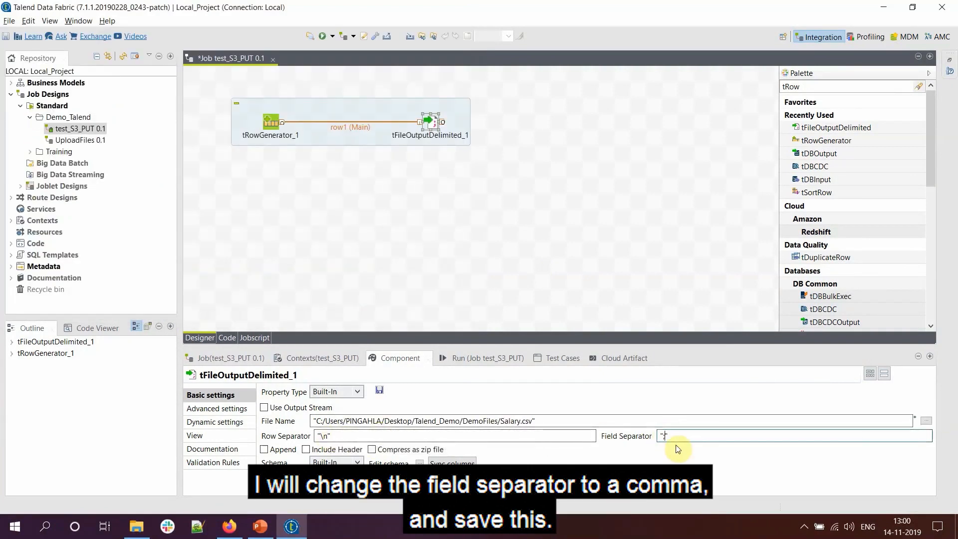
pyautogui.press('BackSpace')
pyautogui.write(',')
pyautogui.click(447, 188)
pyautogui.click(10, 20)
pyautogui.click(26, 61)
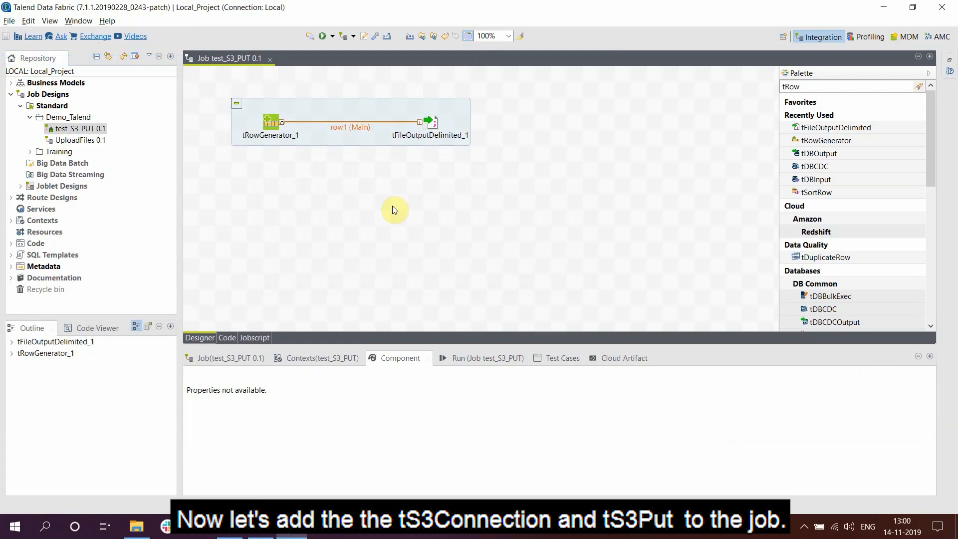
# - Add tS3Connection_1 below tRowGenerator_1, then add a tS3Put component beside it
pyautogui.click(312, 190)
pyautogui.write('ts')
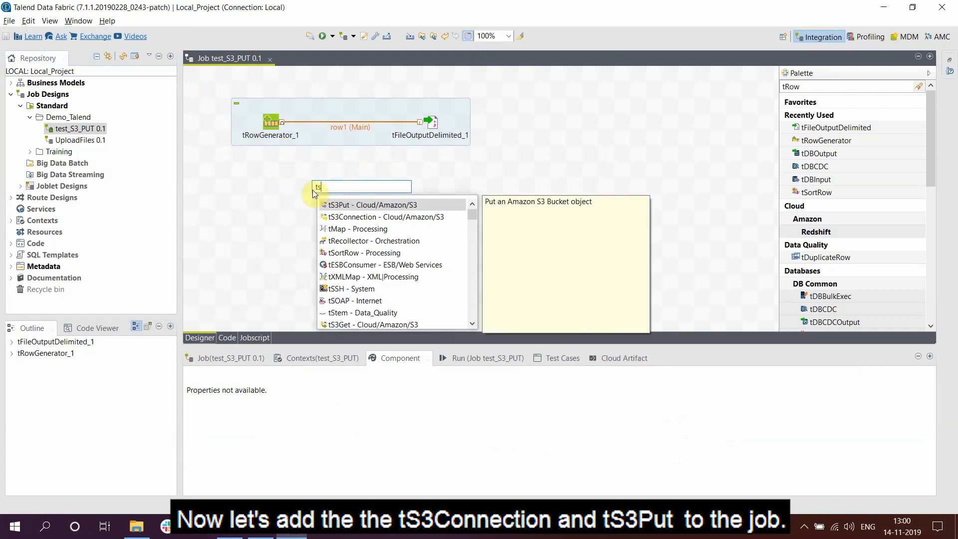
pyautogui.write('3')
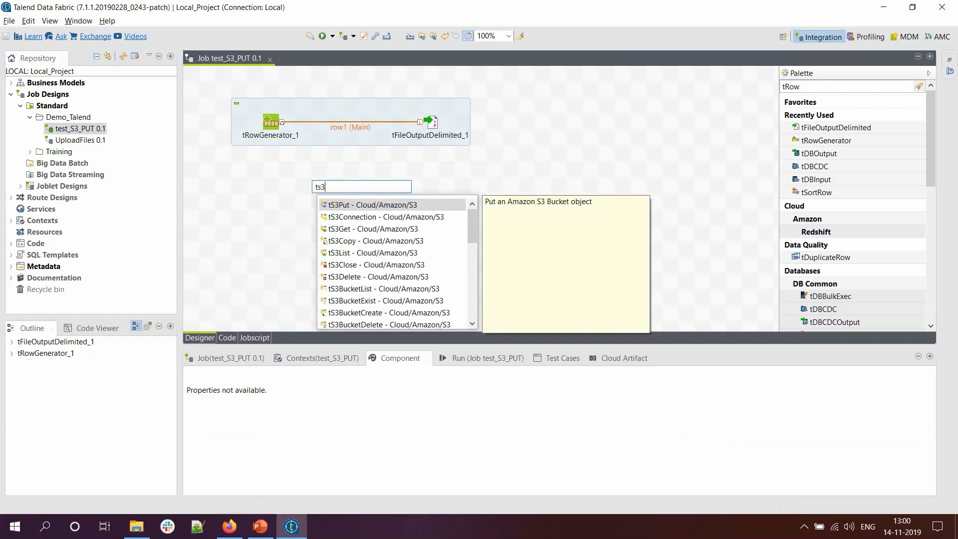
pyautogui.doubleClick(344, 216)
pyautogui.moveTo(322, 187); pyautogui.dragTo(275, 203)
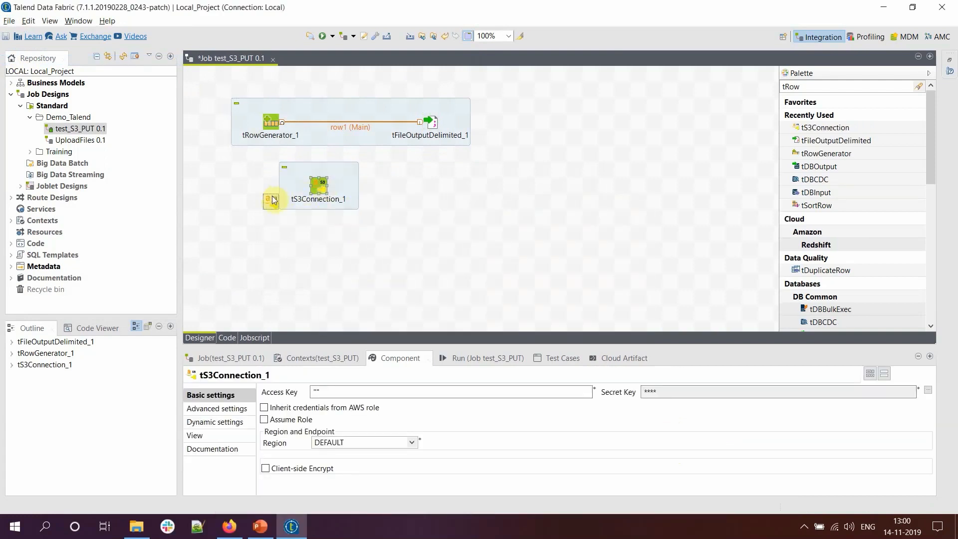
pyautogui.click(395, 209)
pyautogui.write('t')
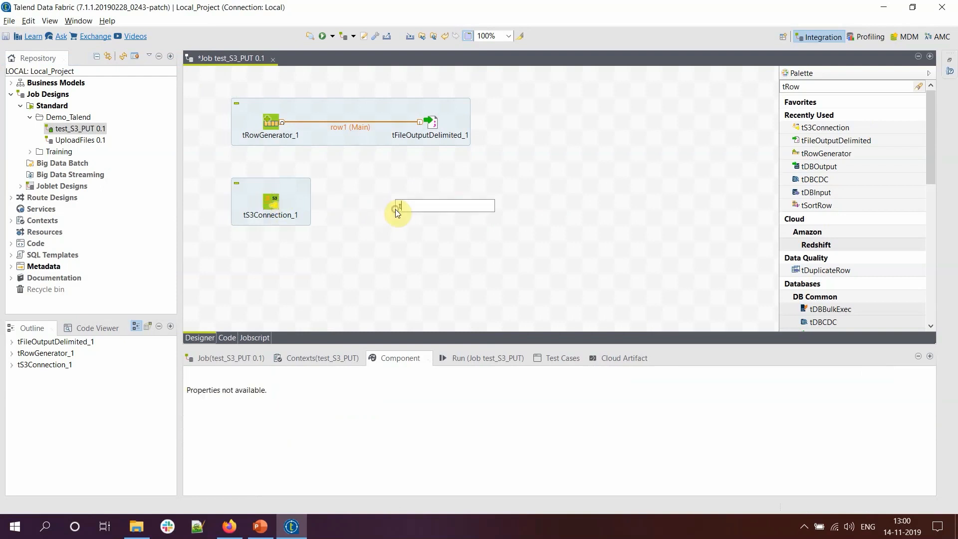
pyautogui.write('s3put')
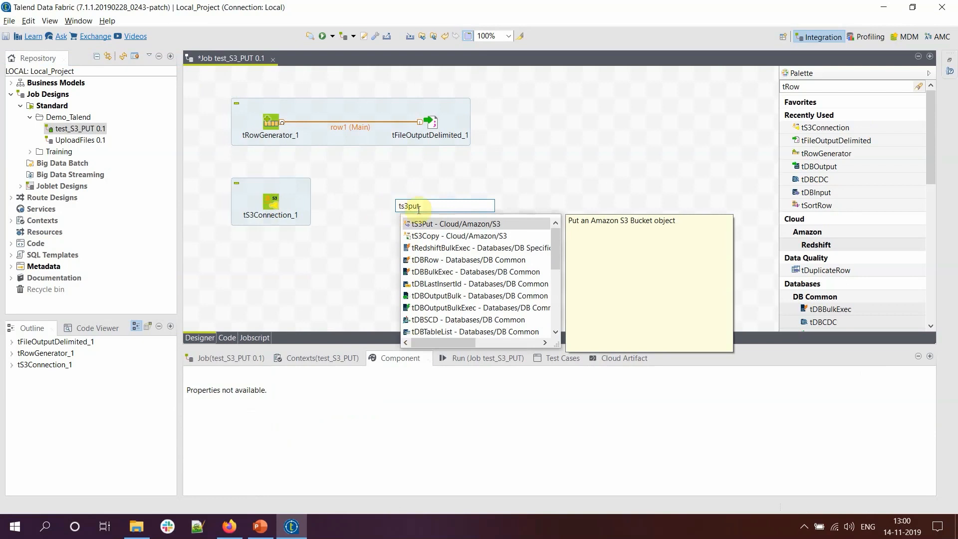
pyautogui.doubleClick(438, 223)
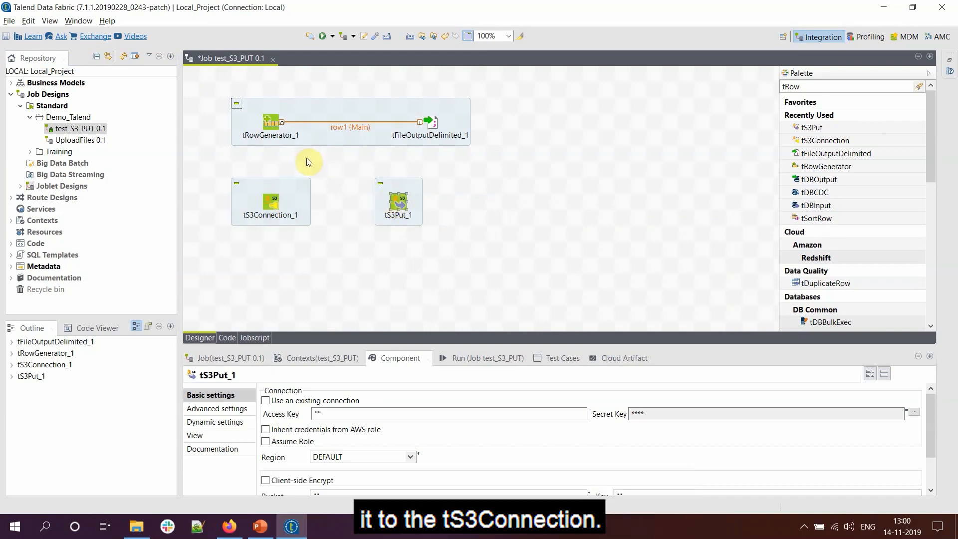
# - Link tRowGenerator_1 to tS3Connection_1 with an On Subjob Ok trigger
pyautogui.click(273, 124)
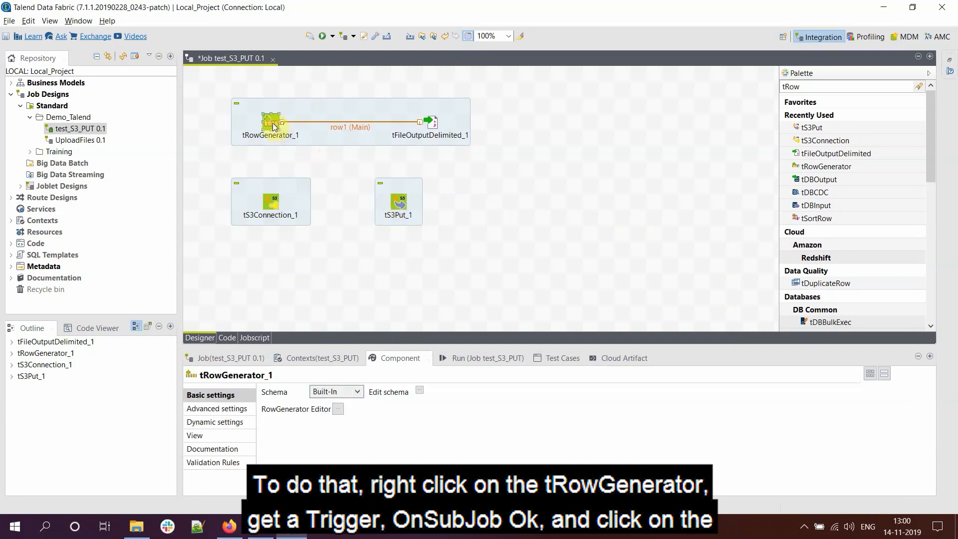
pyautogui.rightClick(272, 124)
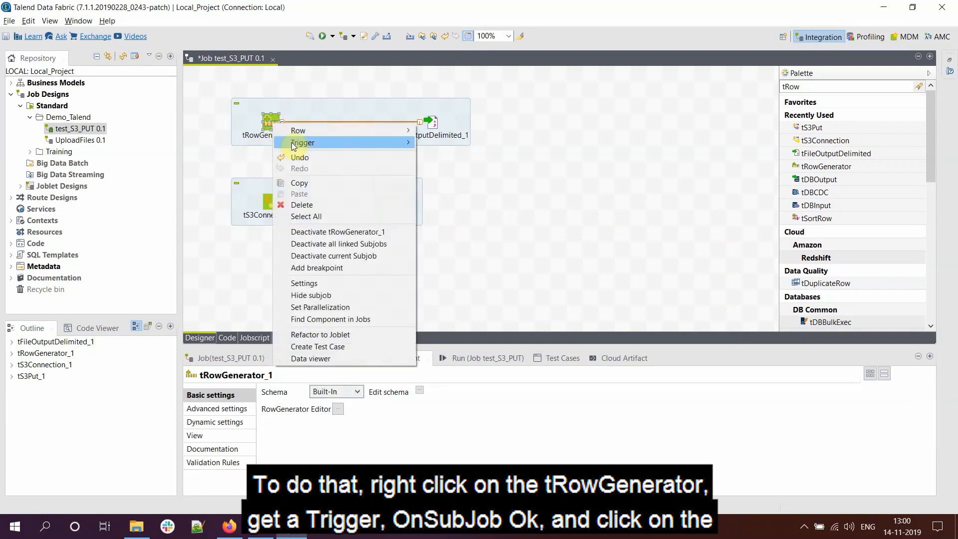
pyautogui.moveTo(291, 142)
pyautogui.click(454, 143)
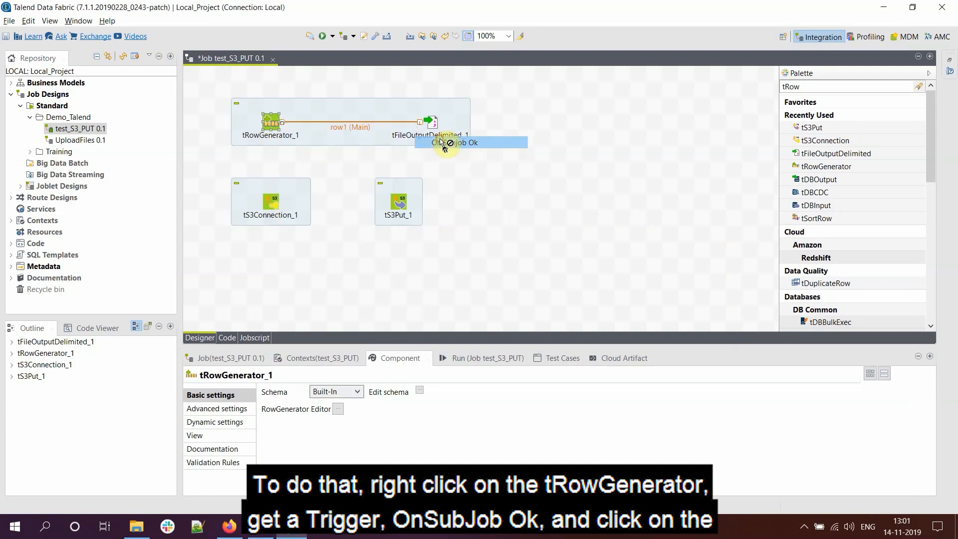
pyautogui.click(273, 202)
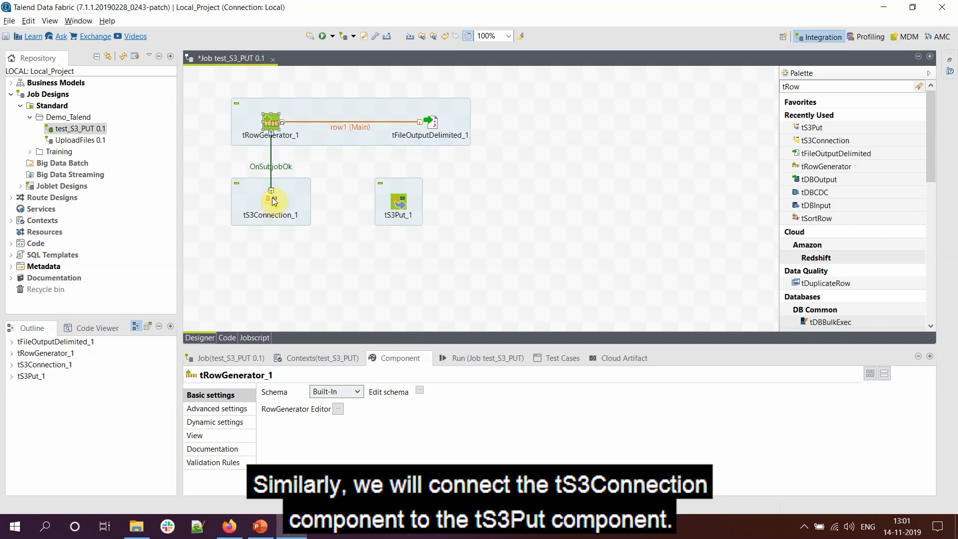
# - Link tS3Connection_1 to tS3Put_1 with an On Subjob Ok trigger and nudge tS3Put_1 right
pyautogui.rightClick(274, 201)
pyautogui.moveTo(309, 205)
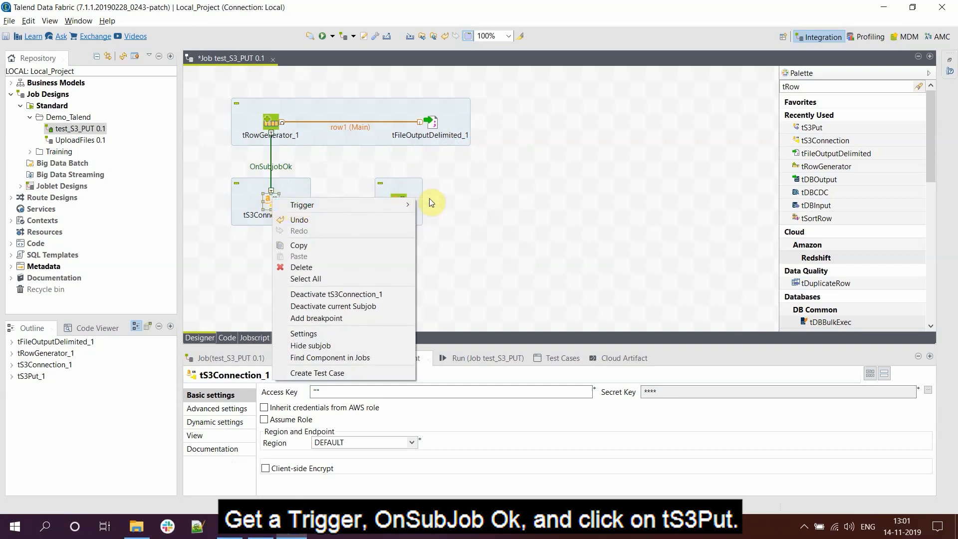
pyautogui.moveTo(408, 205)
pyautogui.click(451, 205)
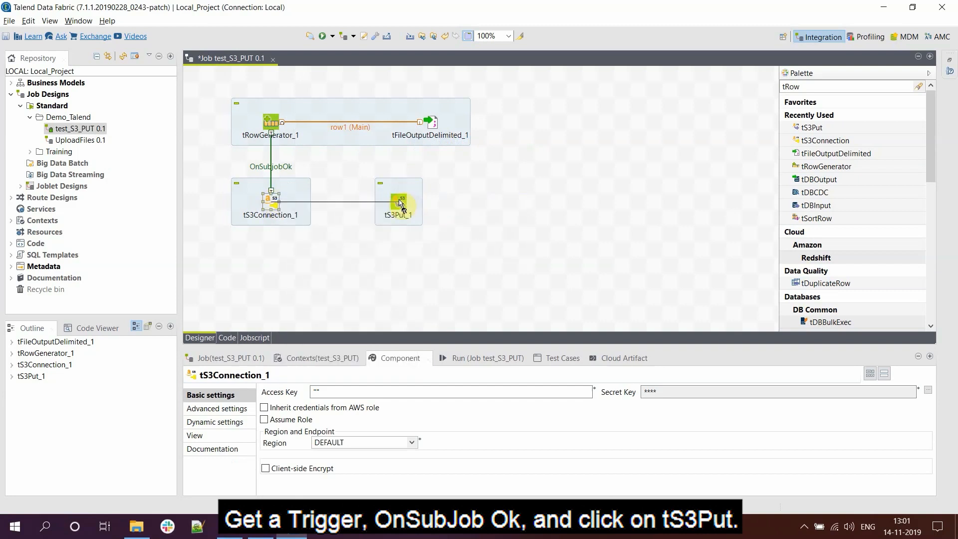
pyautogui.click(401, 203)
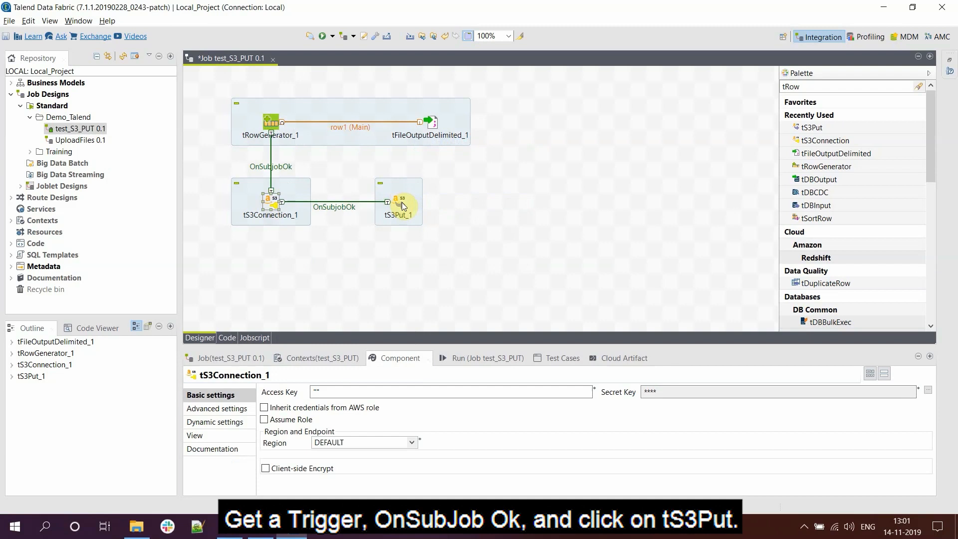
pyautogui.click(405, 205)
pyautogui.moveTo(426, 208); pyautogui.dragTo(427, 209)
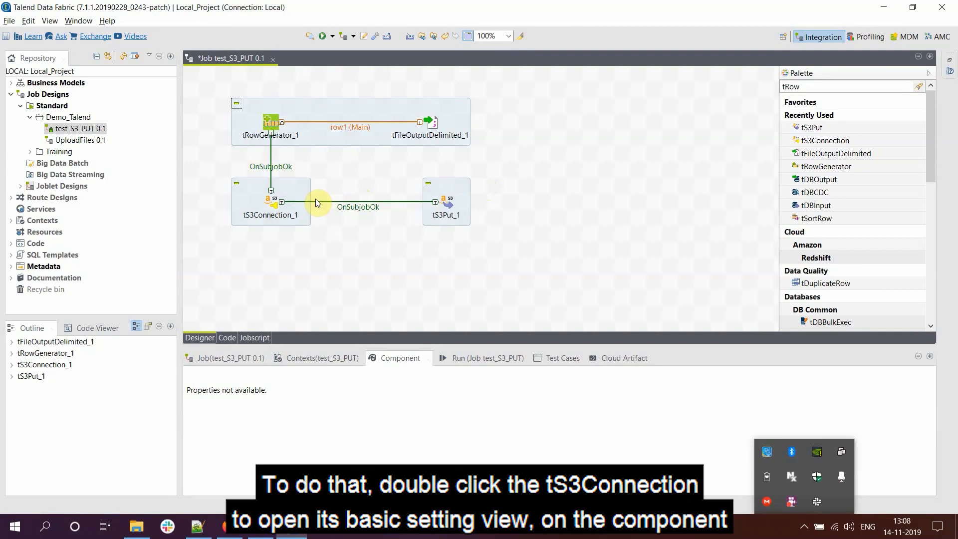
# - Show tS3Connection_1's Basic settings, then bring up the AWS Management Console in Firefox
pyautogui.doubleClick(272, 202)
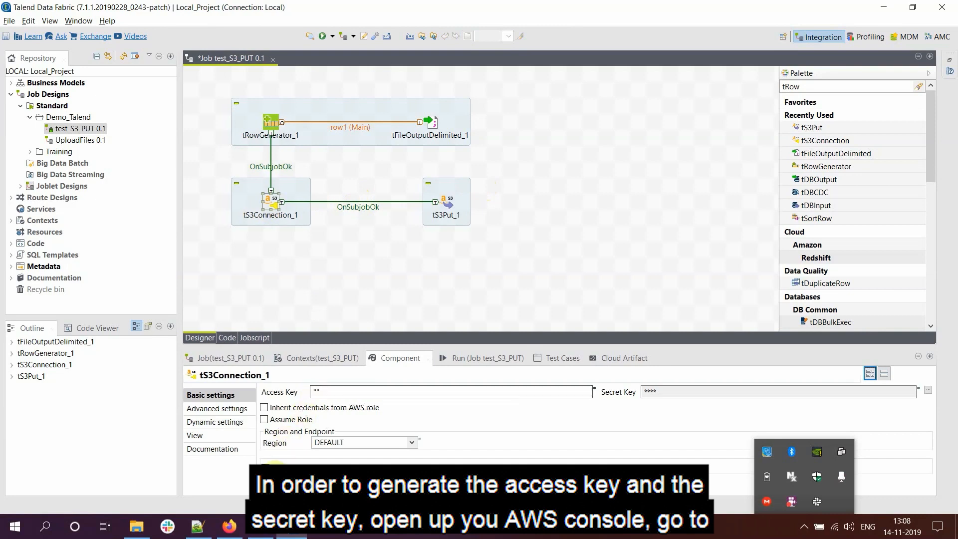
pyautogui.click(233, 525)
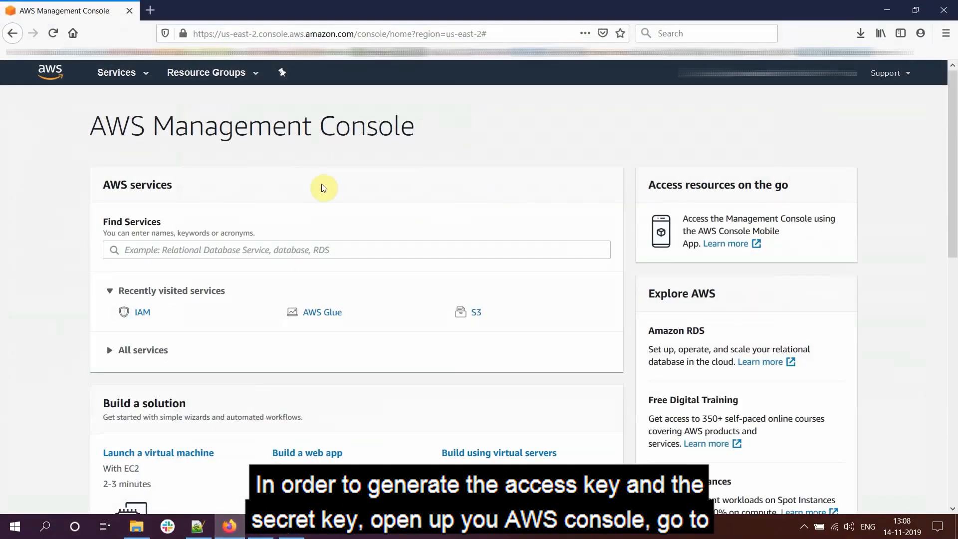
# - Create a new access key for the IAM user from its Security credentials
pyautogui.click(146, 316)
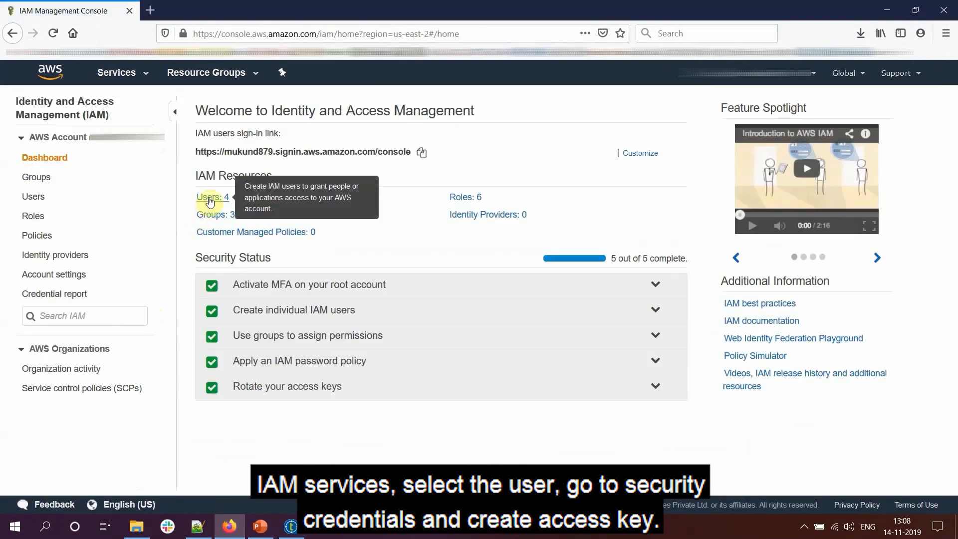
pyautogui.click(209, 200)
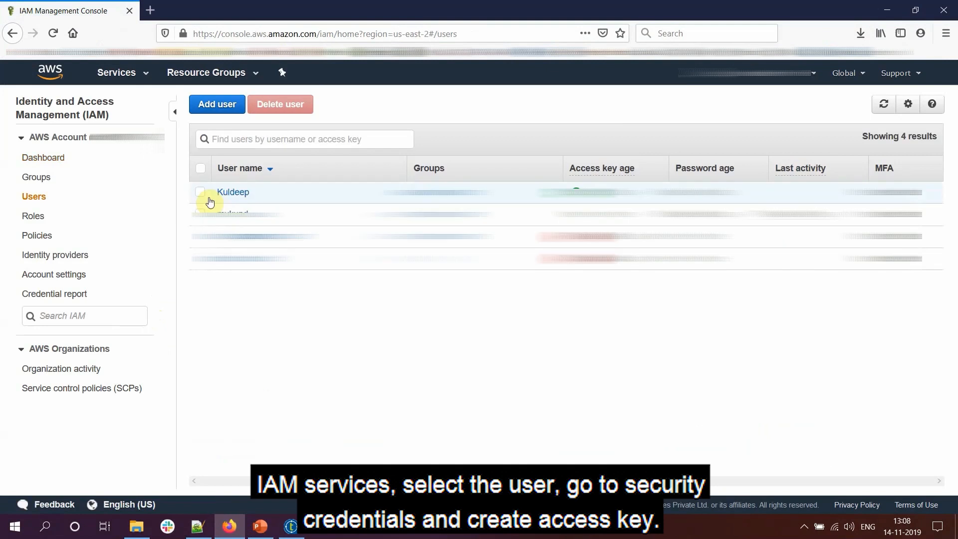
pyautogui.click(232, 196)
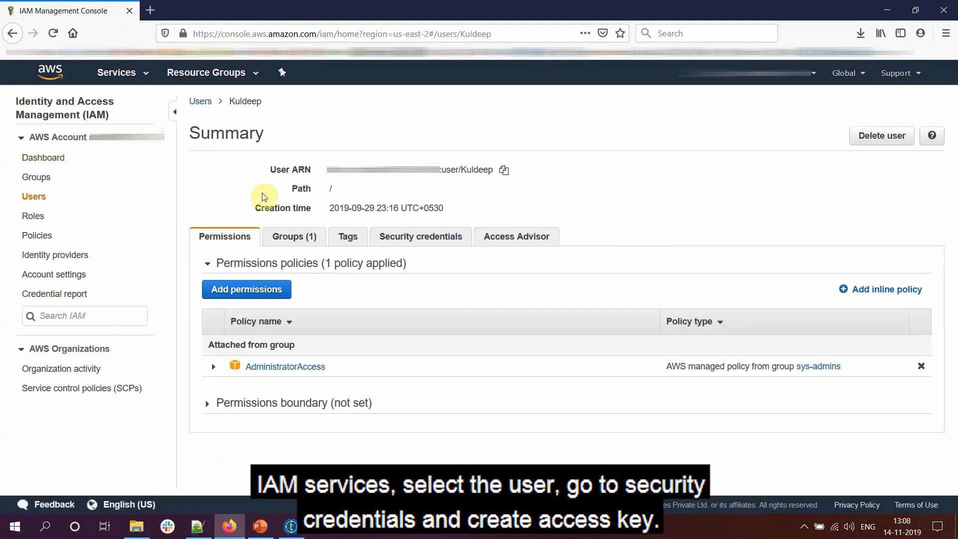
pyautogui.click(404, 237)
pyautogui.scroll(-4, 289, 319)
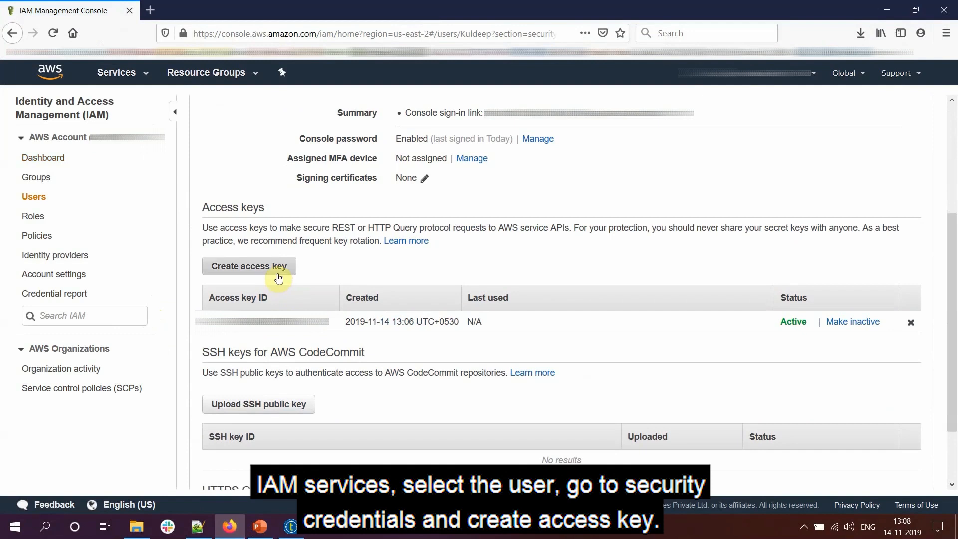
pyautogui.click(278, 278)
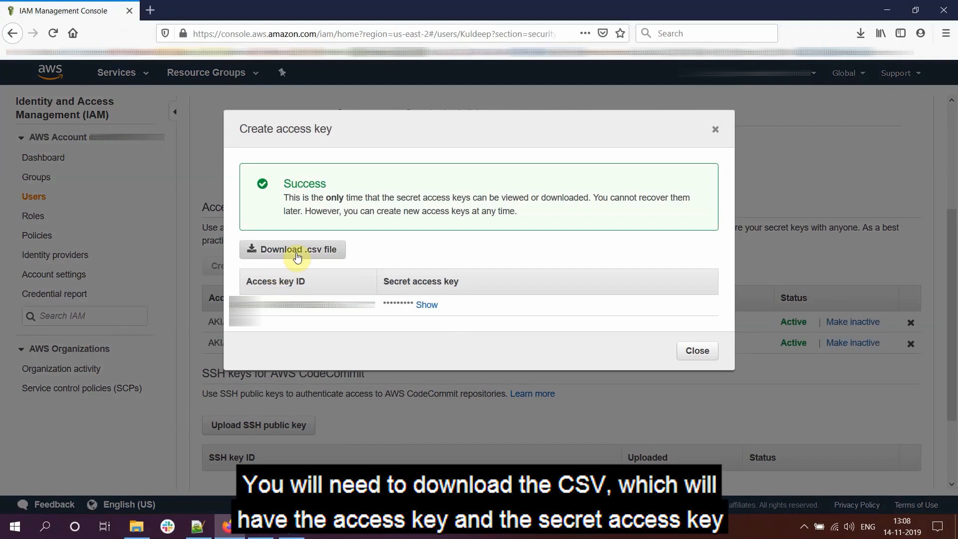
# - Download the new access key as a .csv file, close the confirmation, and return to Talend
pyautogui.click(296, 255)
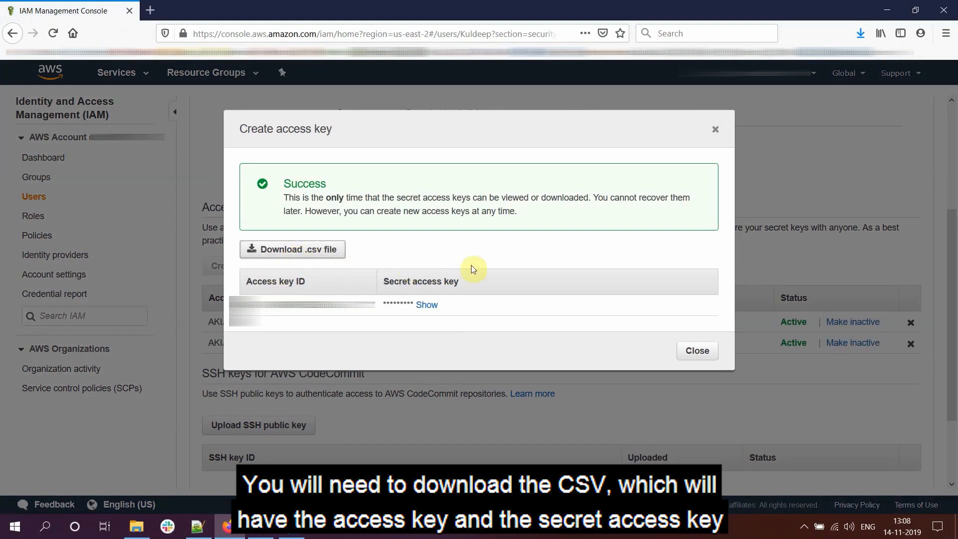
pyautogui.click(698, 352)
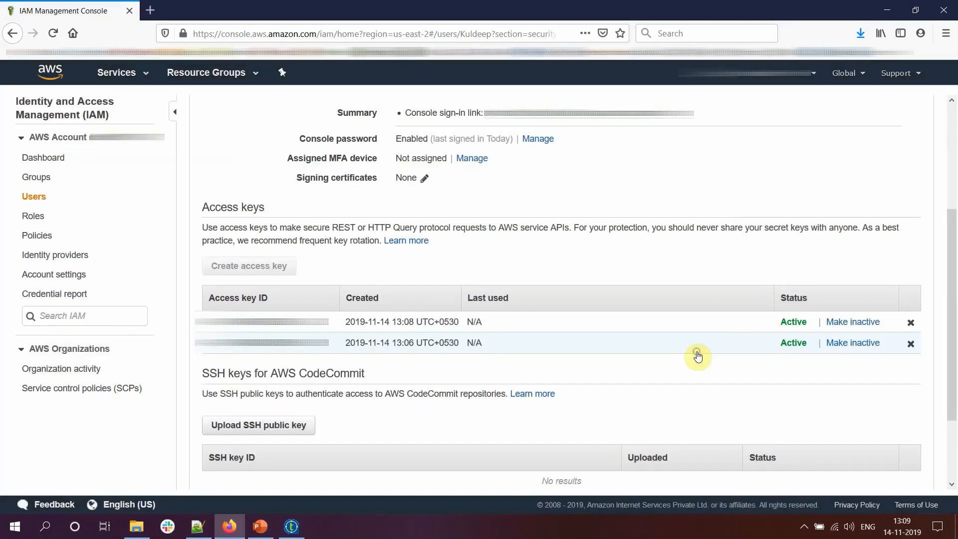
pyautogui.click(886, 11)
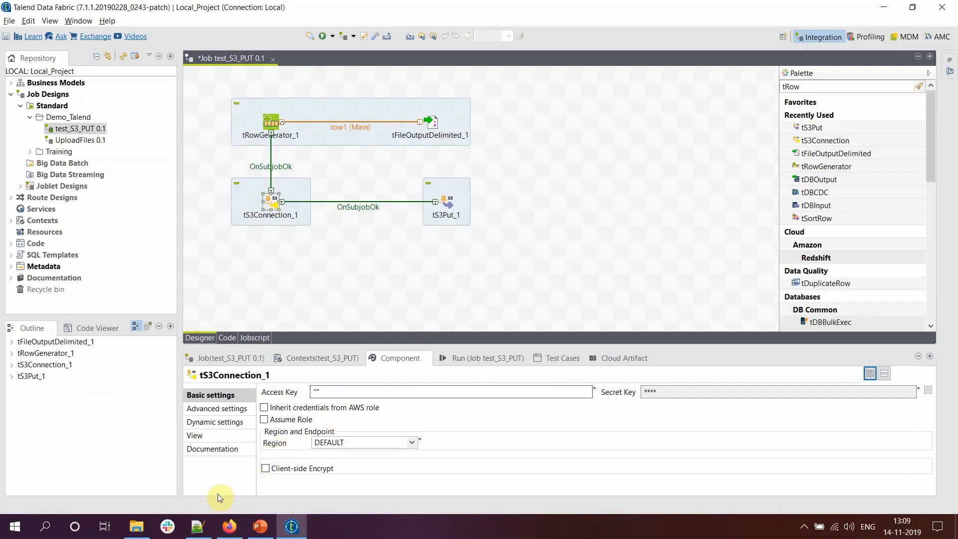
# - Copy the access key ID from accessKeys.csv into tS3Connection_1's Access Key field
pyautogui.click(198, 526)
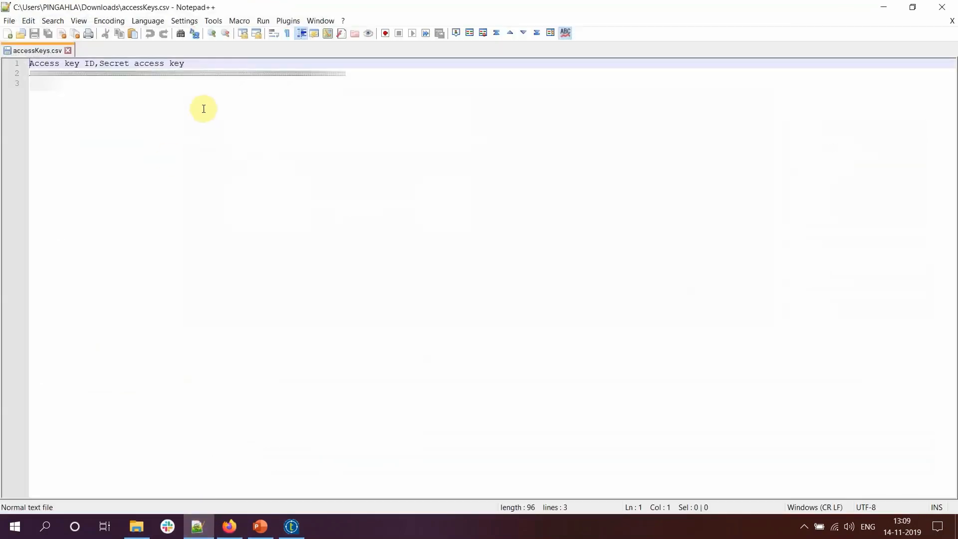
pyautogui.doubleClick(105, 74)
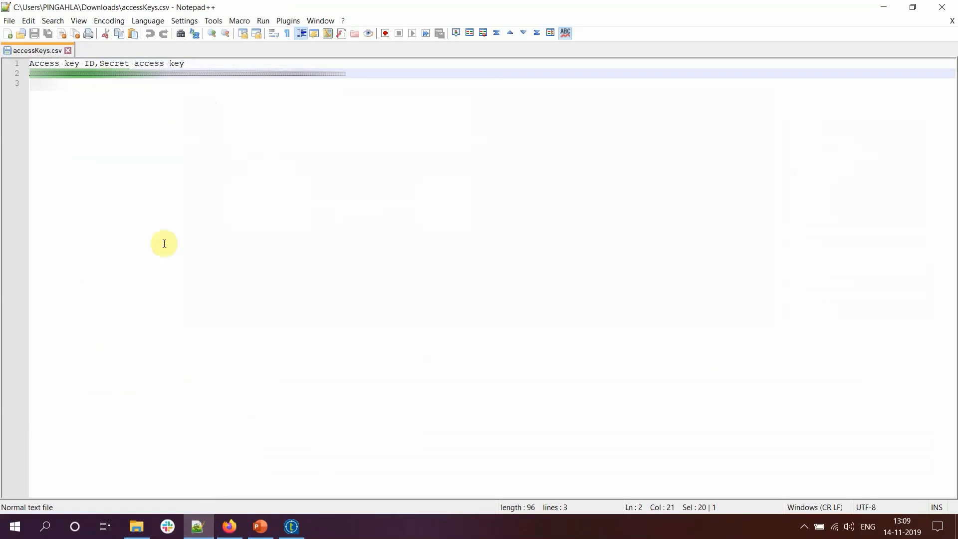
pyautogui.moveTo(198, 526)
pyautogui.hotkey('alt', 'Tab')
pyautogui.click(320, 392)
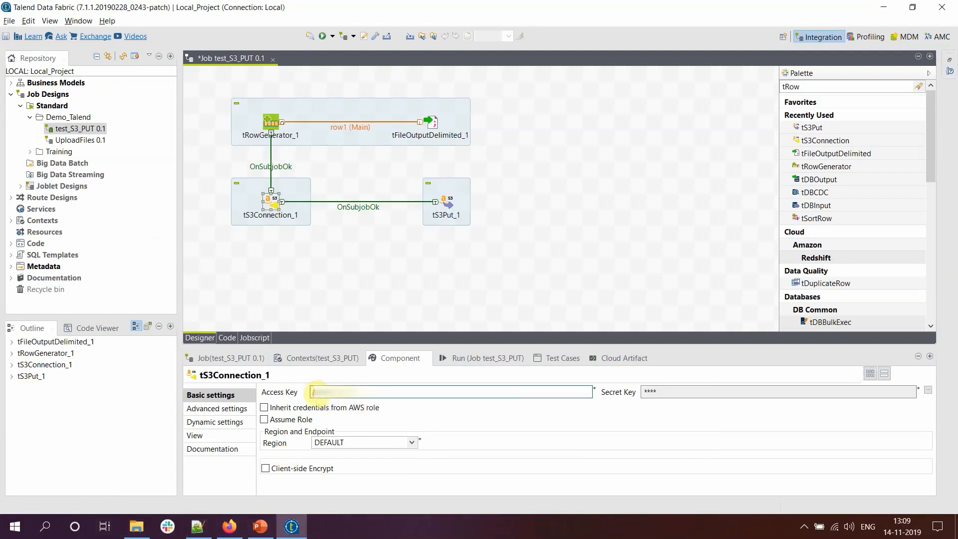
pyautogui.hotkey('ctrl', 'v')
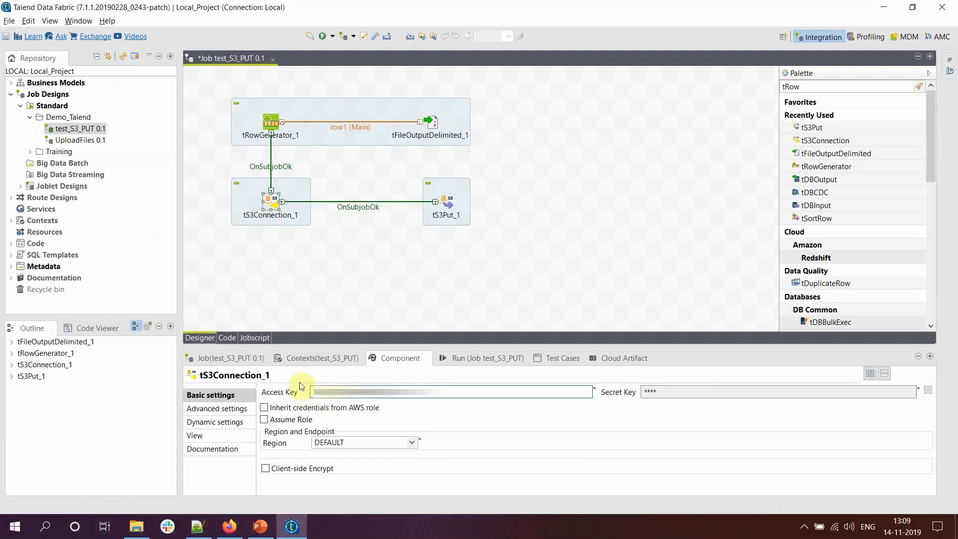
# - Paste the secret access key from the file into tS3Connection_1's Secret Key dialog
pyautogui.hotkey('alt', 'Tab')
pyautogui.doubleClick(193, 73)
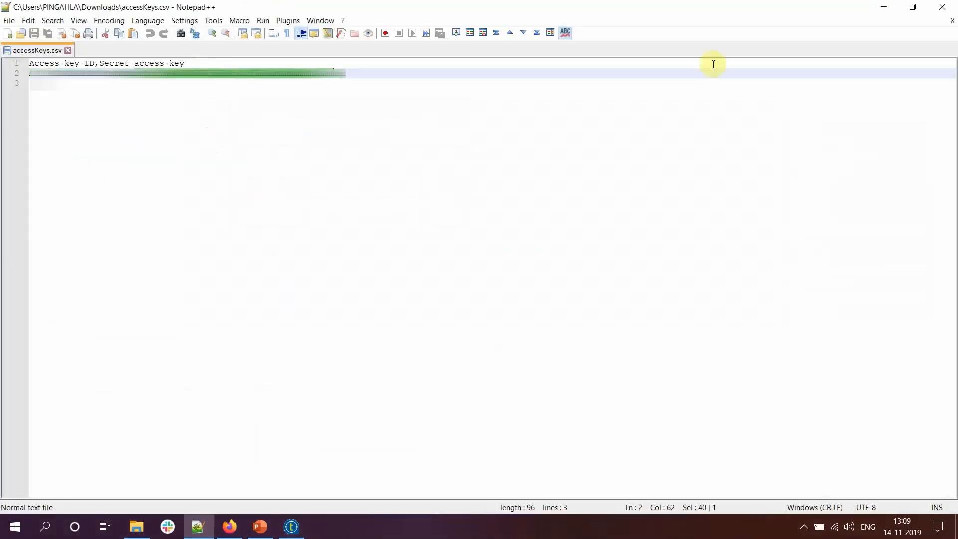
pyautogui.click(883, 8)
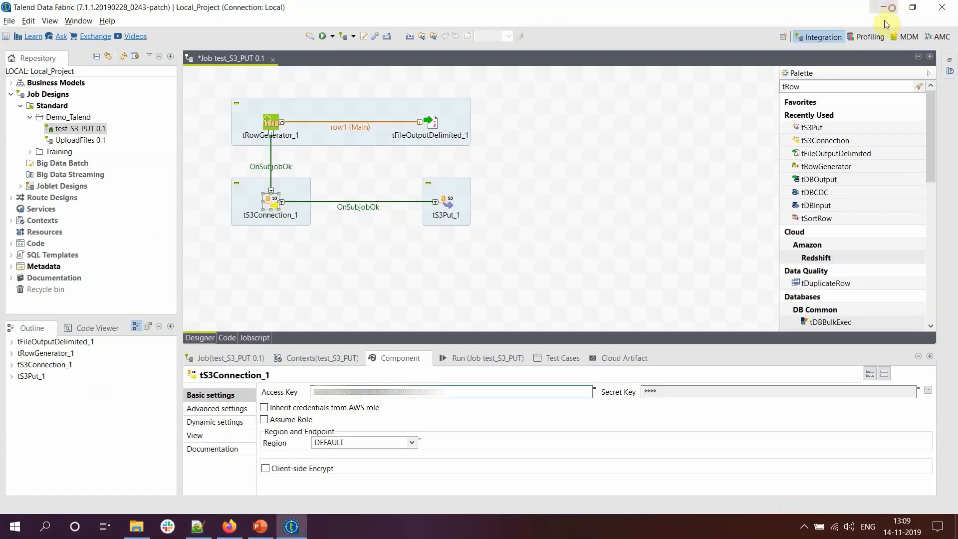
pyautogui.click(927, 389)
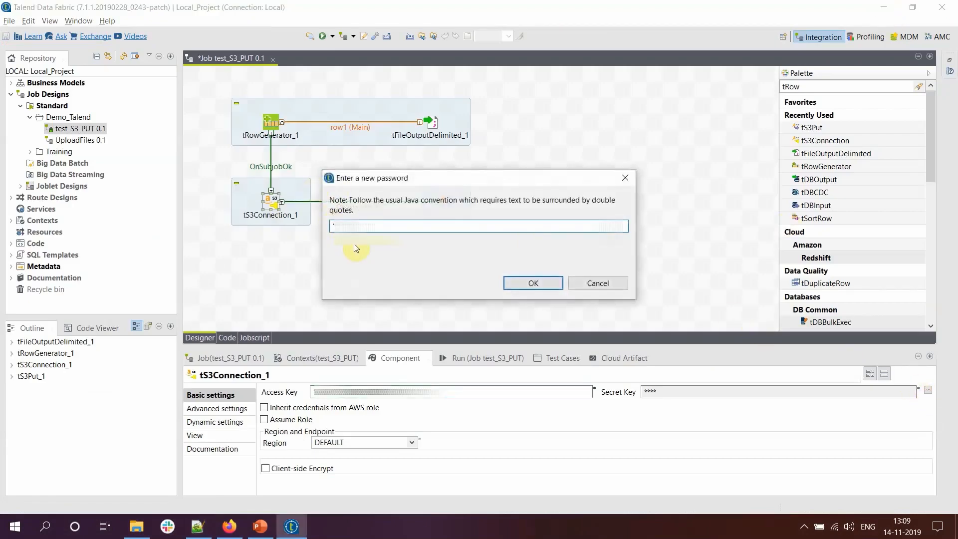
pyautogui.hotkey('ctrl', 'v')
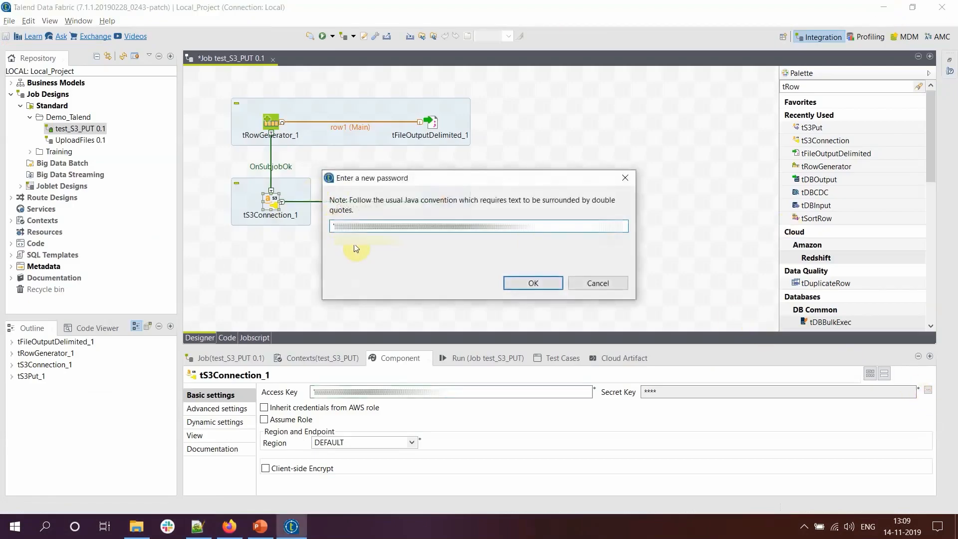
pyautogui.click(523, 288)
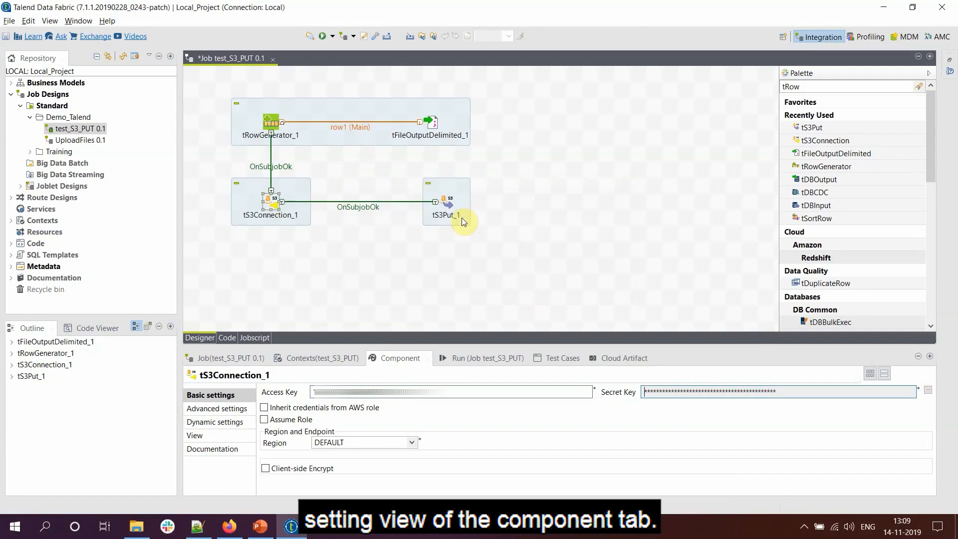
# - Make tS3Put_1 use the existing tS3Connection_1 and set its bucket to talend-data
pyautogui.doubleClick(444, 204)
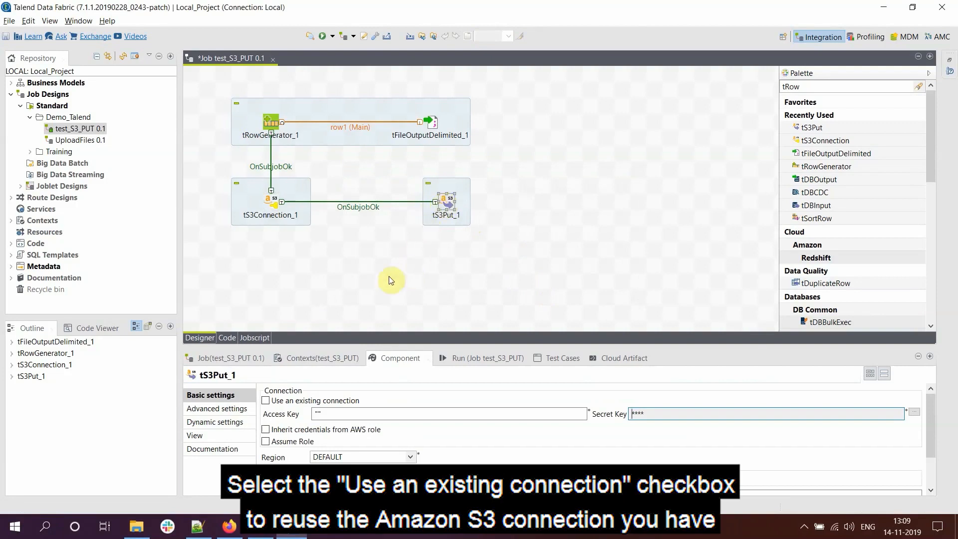
pyautogui.click(266, 401)
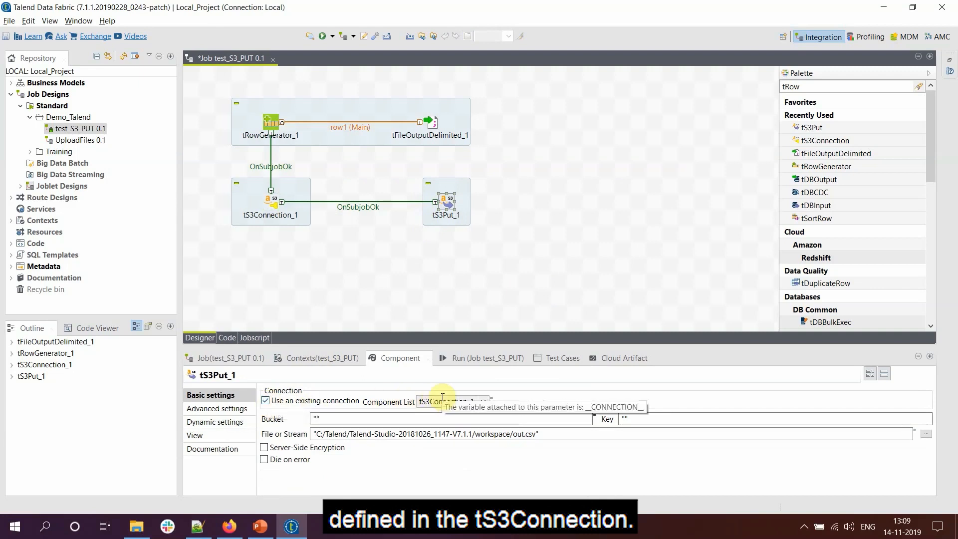
pyautogui.click(317, 419)
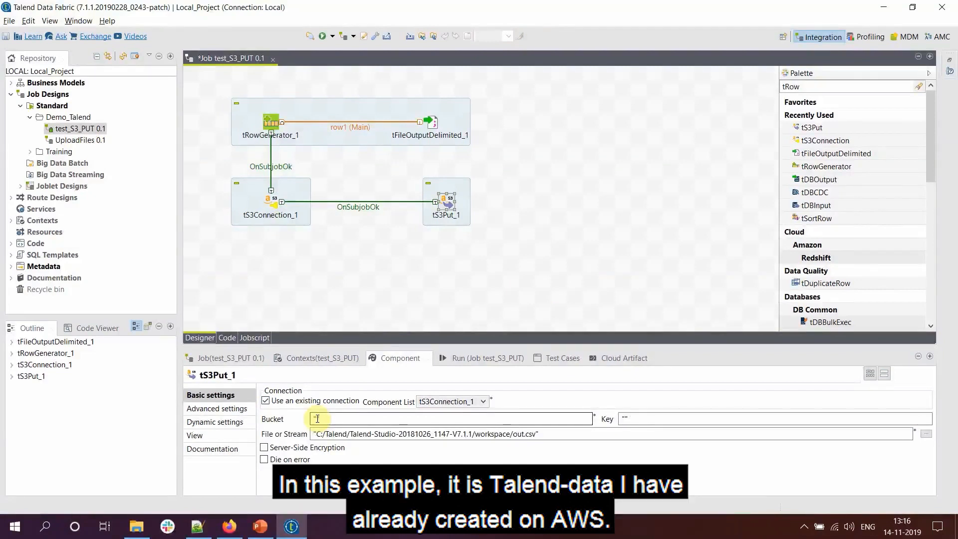
pyautogui.click(317, 418)
pyautogui.write('tale')
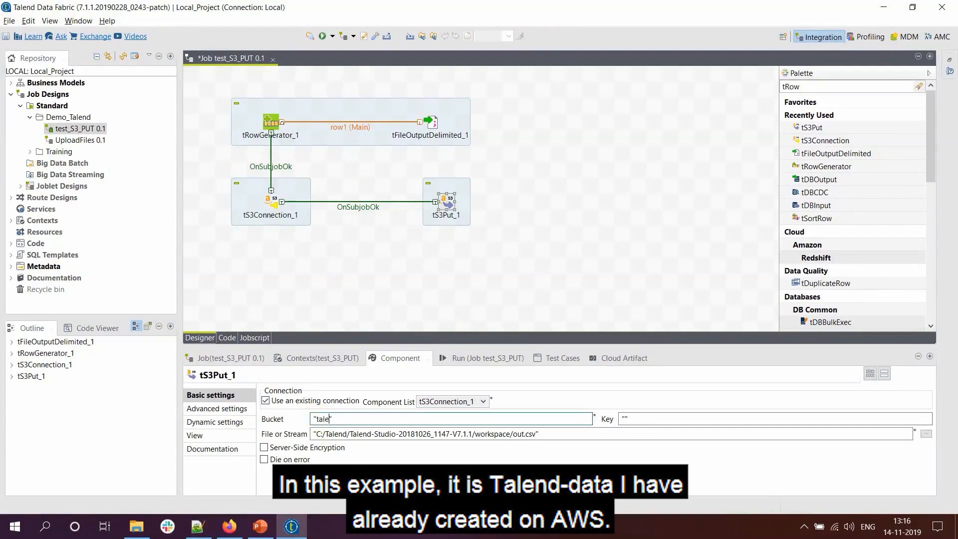
pyautogui.write('nds+-da++')
pyautogui.press('BackSpace')
pyautogui.press('BackSpace')
pyautogui.press('BackSpace')
pyautogui.press('BackSpace')
pyautogui.press('BackSpace')
pyautogui.press('BackSpace')
pyautogui.press('BackSpace')
pyautogui.write('-data')
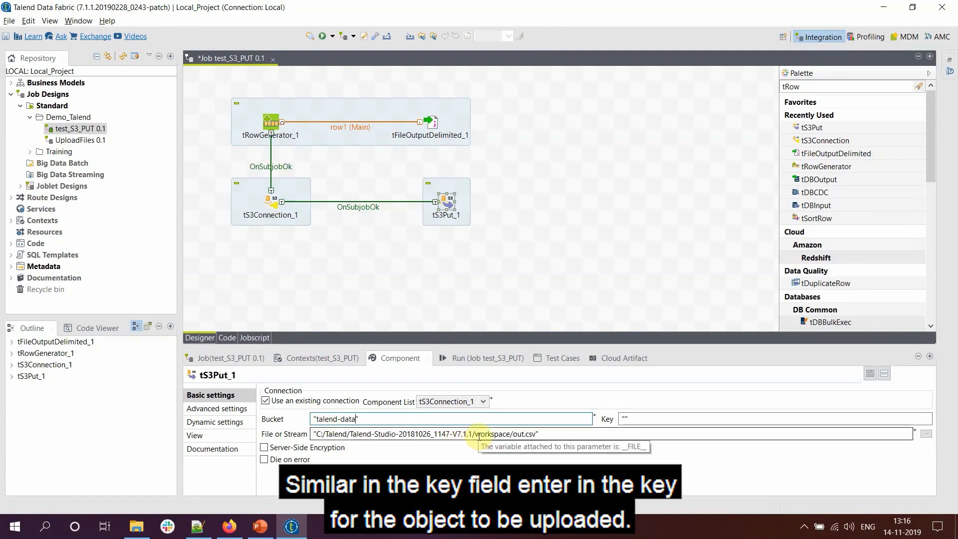
# - Set tS3Put_1's object key to "Salary"
pyautogui.click(627, 418)
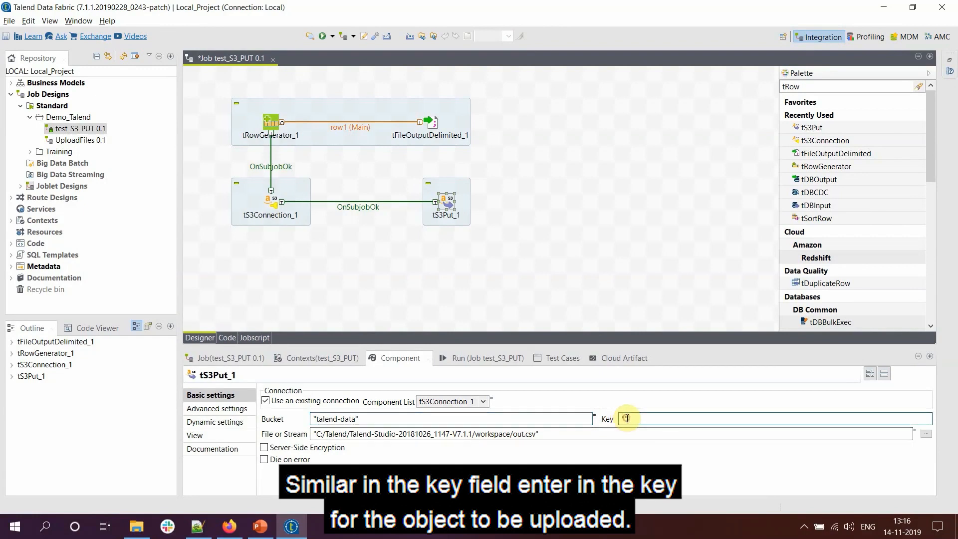
pyautogui.write('"')
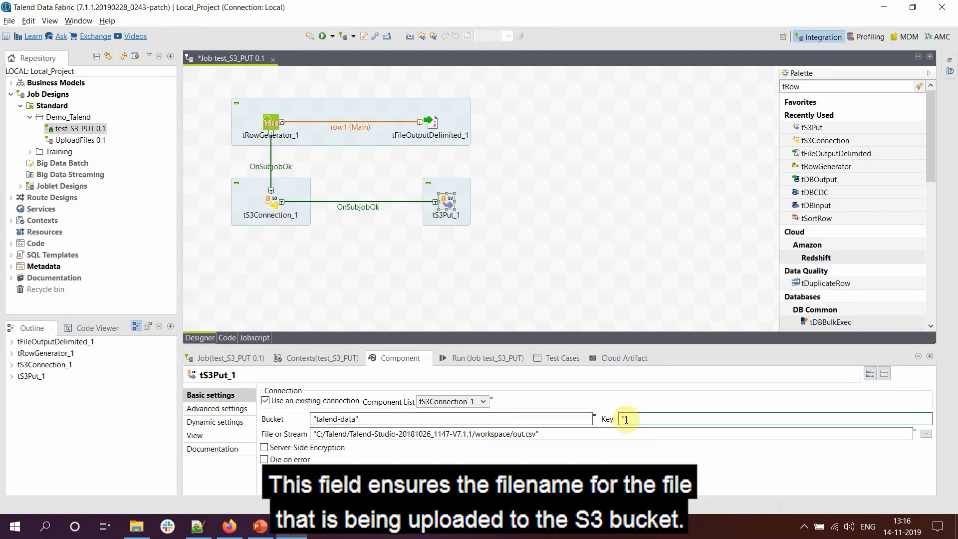
pyautogui.write('Salary')
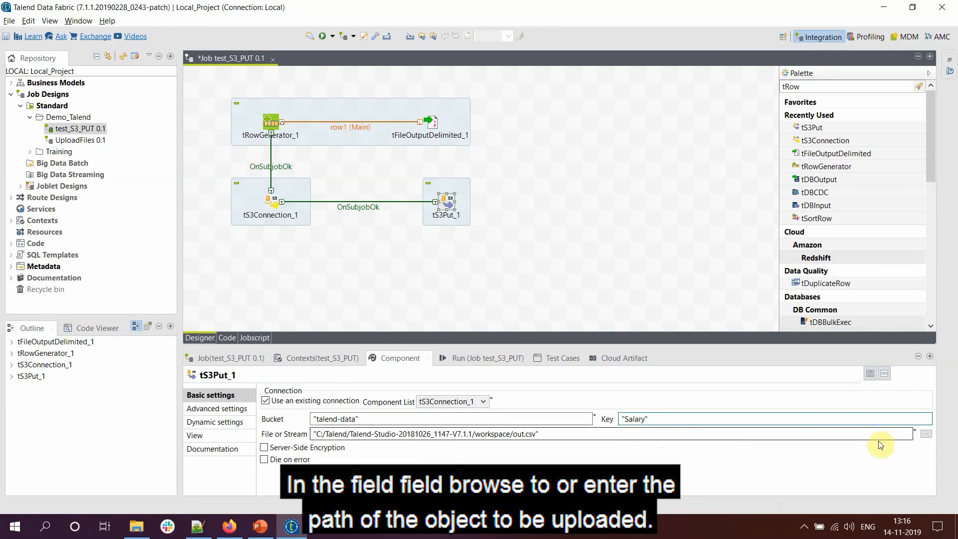
# - Choose Salary.csv from Desktop > Talend_Demo > DemoFiles as tS3Put_1's File or Stream
pyautogui.click(925, 435)
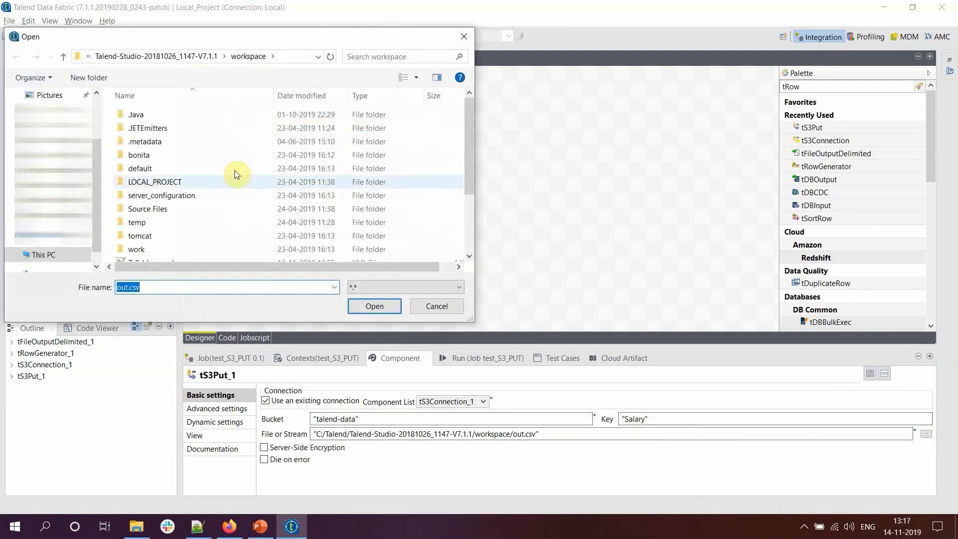
pyautogui.scroll(3, 54, 150)
pyautogui.click(60, 120)
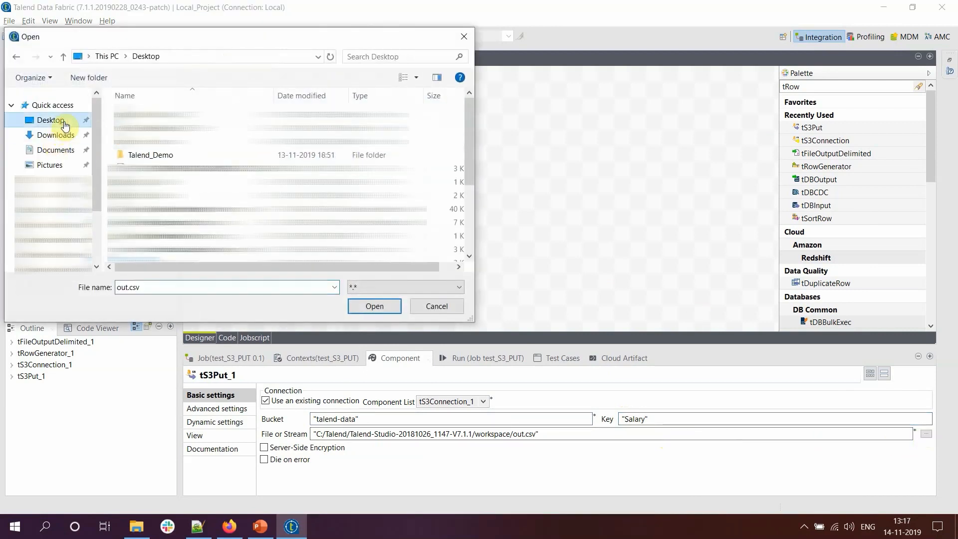
pyautogui.doubleClick(145, 154)
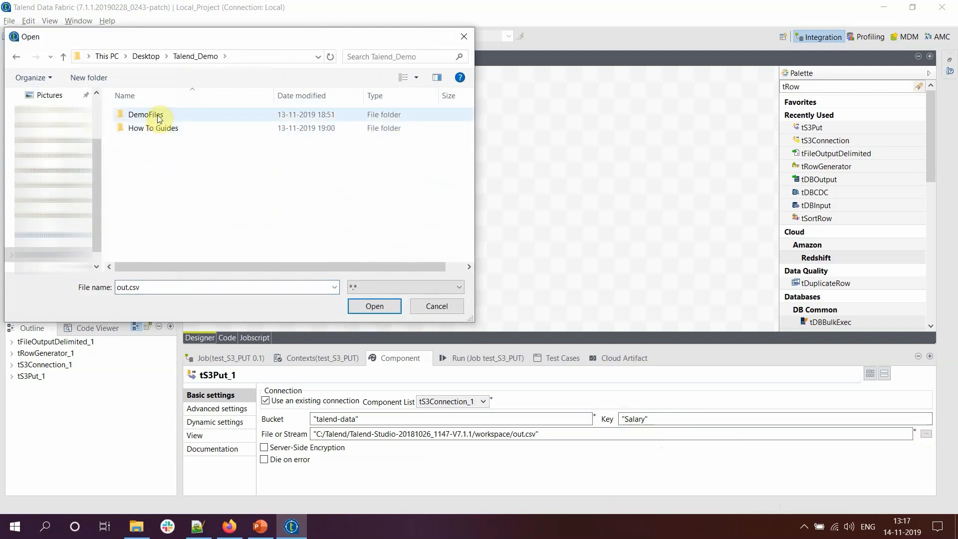
pyautogui.doubleClick(159, 118)
pyautogui.doubleClick(148, 286)
pyautogui.write('Salar')
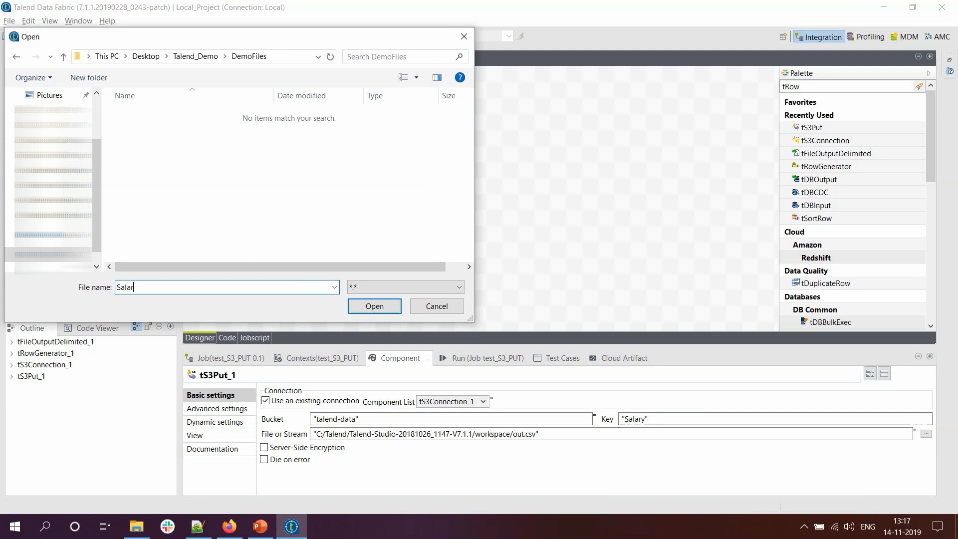
pyautogui.write('y.csv')
pyautogui.click(374, 306)
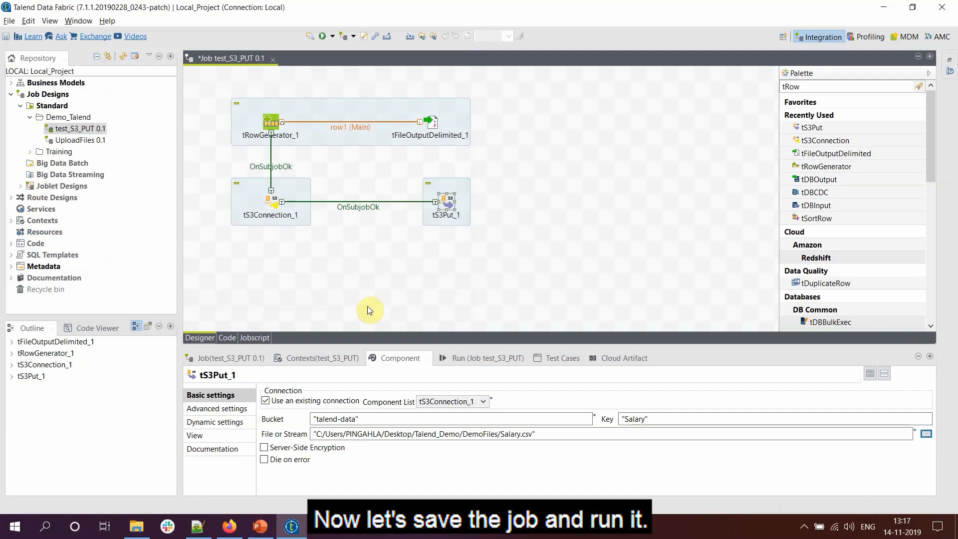
# - Save test_S3_PUT from the File menu and show its Run panel
pyautogui.click(9, 20)
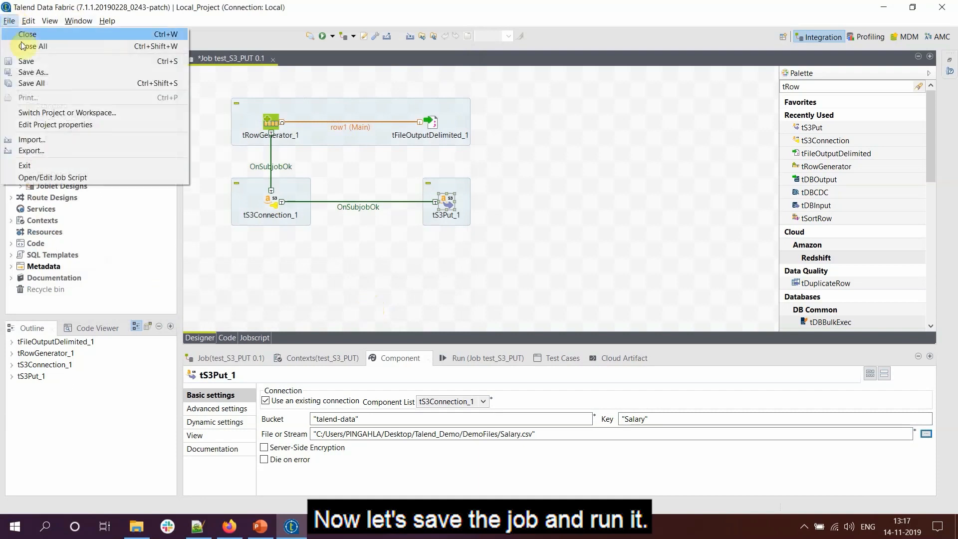
pyautogui.click(26, 61)
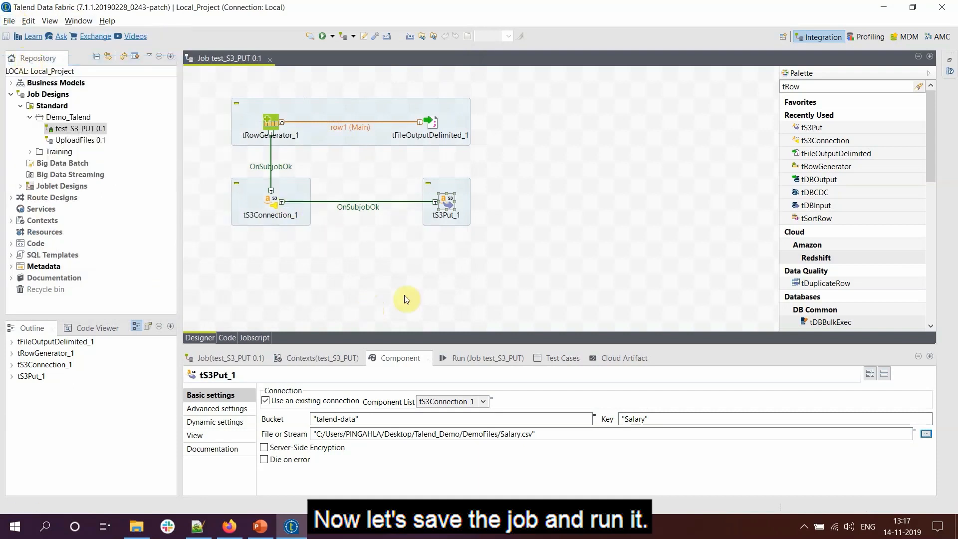
pyautogui.click(474, 358)
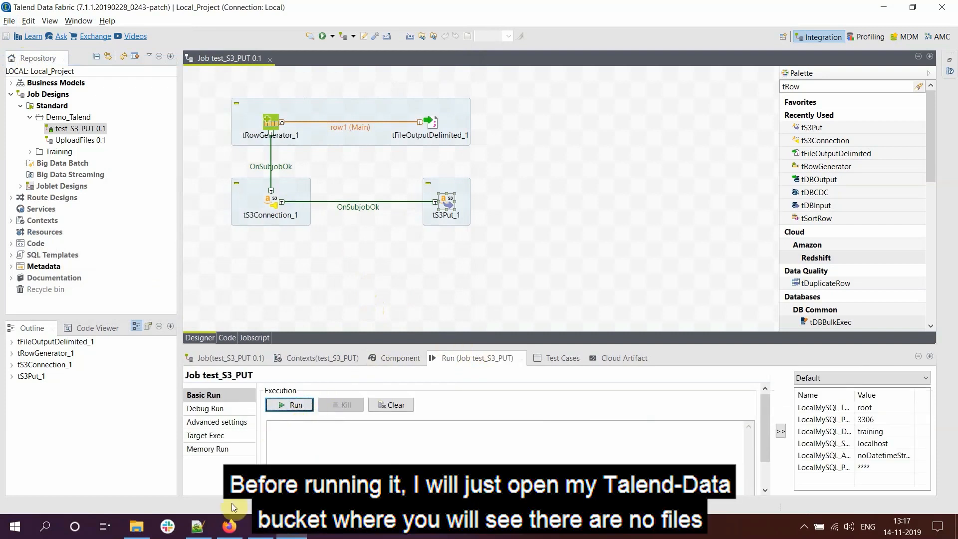
pyautogui.click(229, 526)
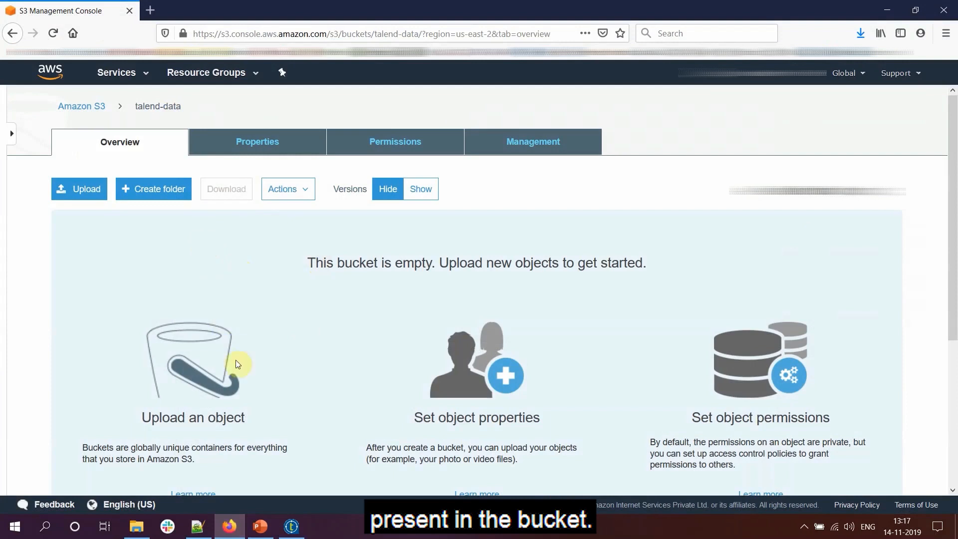
pyautogui.click(292, 527)
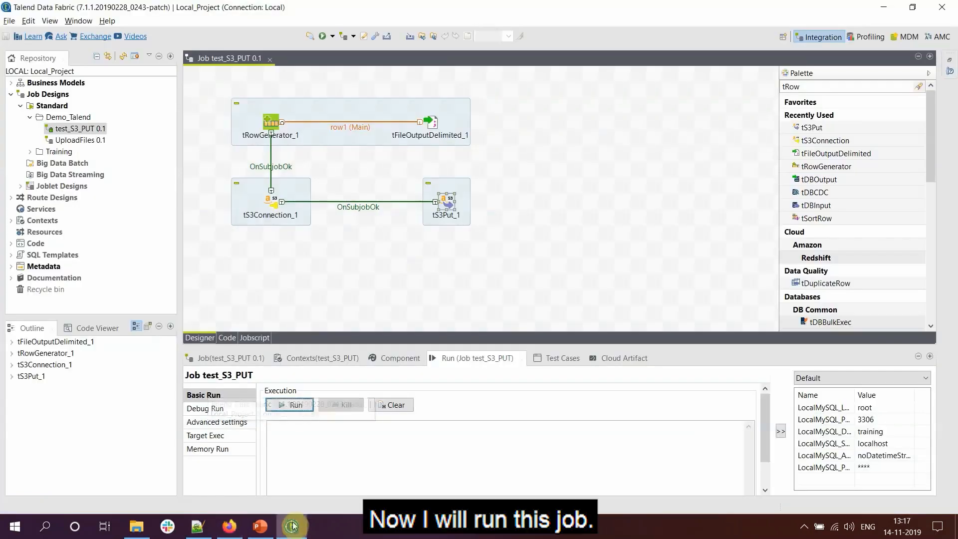
# - Run test_S3_PUT, then refresh the talend-data bucket in S3 to see the Salary object
pyautogui.click(298, 405)
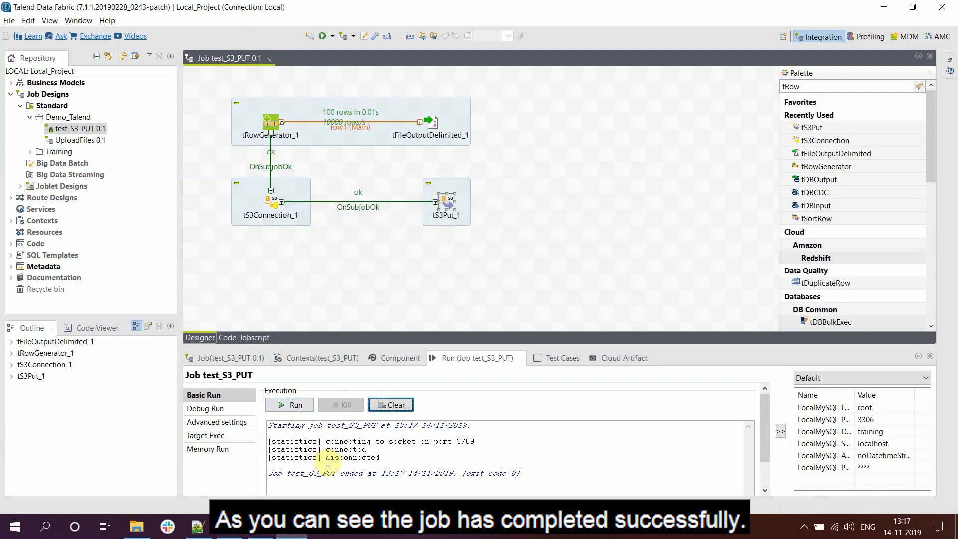
pyautogui.moveTo(236, 527)
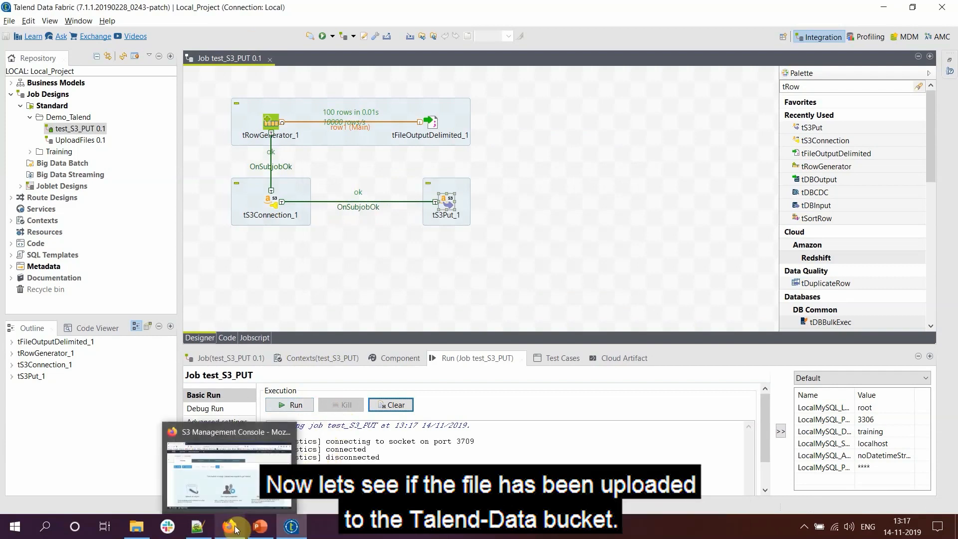
pyautogui.click(235, 528)
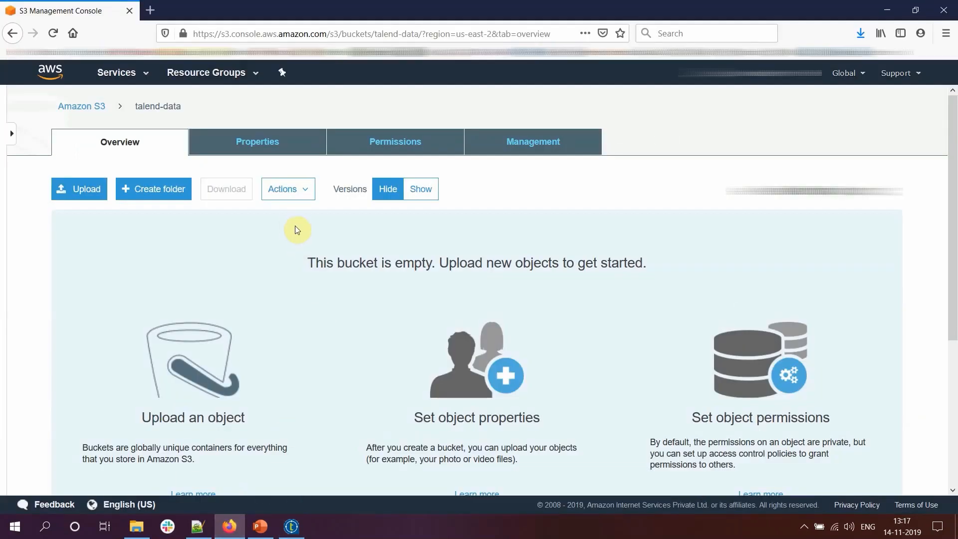
pyautogui.click(134, 142)
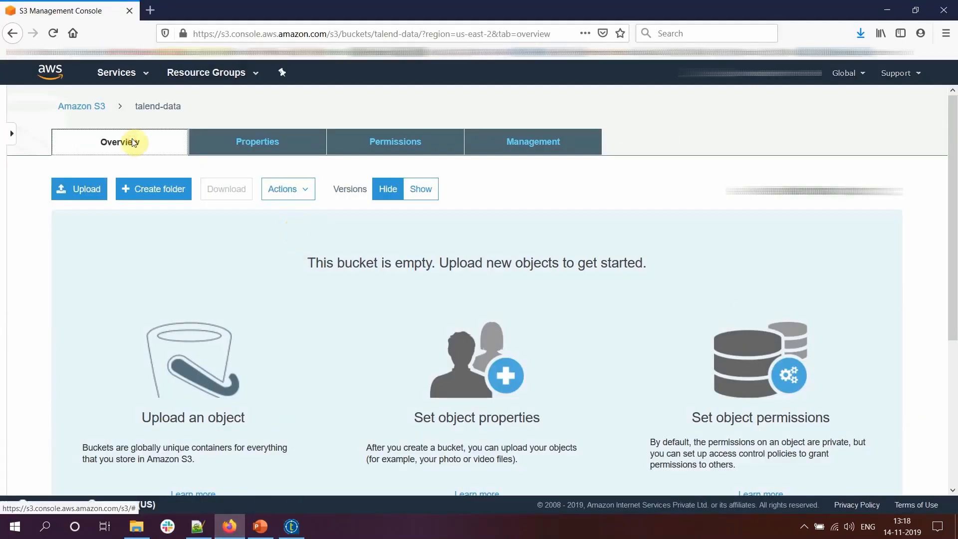
pyautogui.click(910, 196)
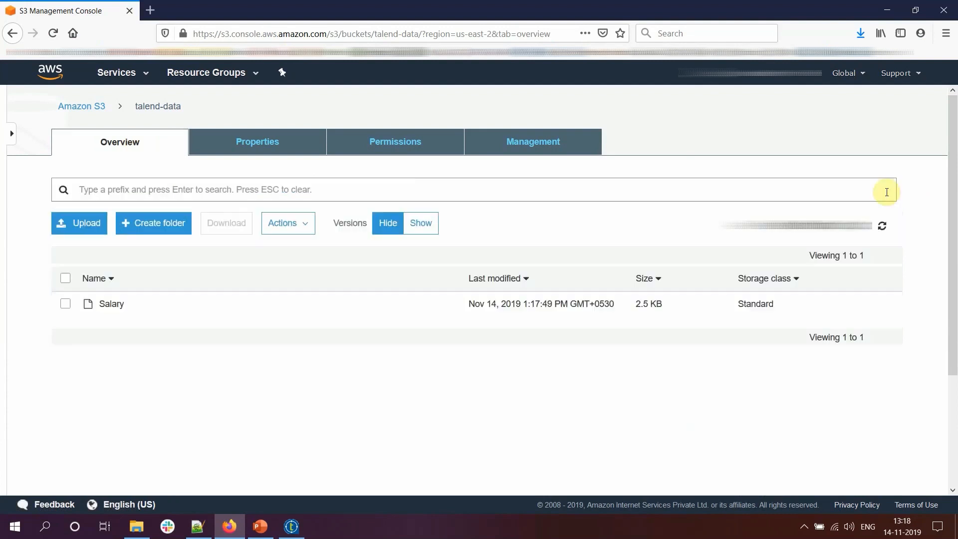